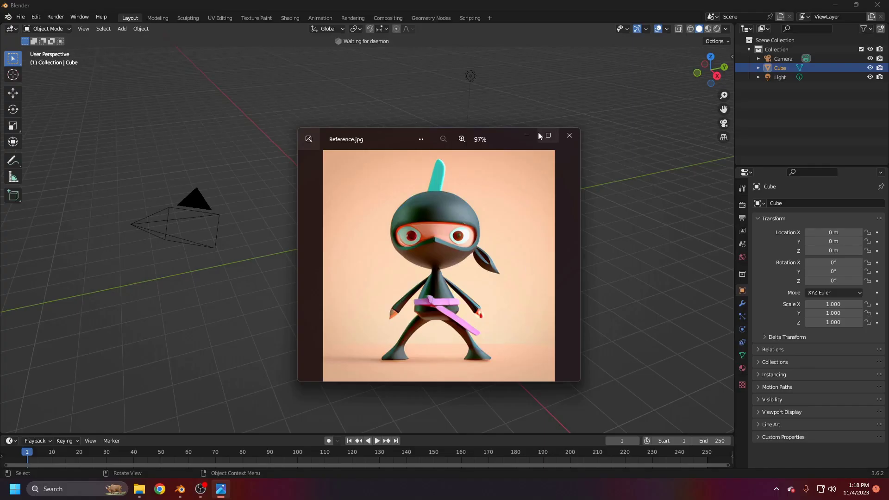
Enlarge the Reference.jpg window and examine the ninja character's head, eyes, hands, belt, legs and overall proportions.
{"action": "left_click", "coordinate": [544, 136]}
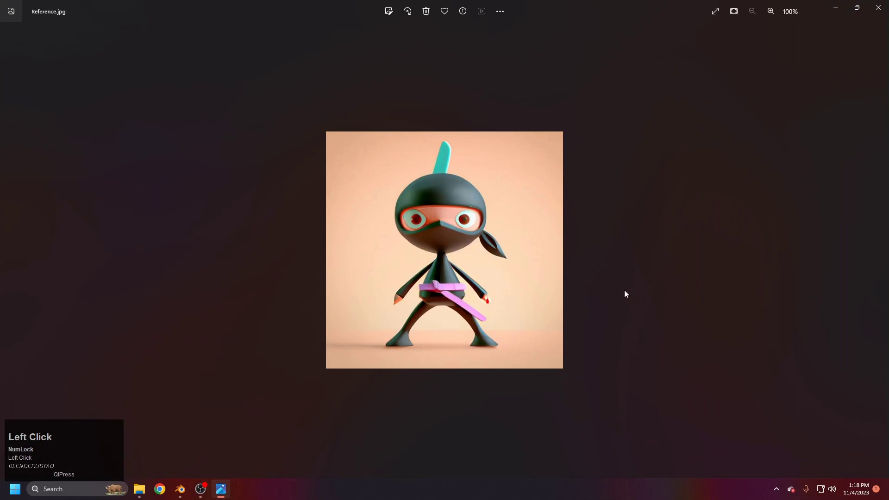
{"action": "scroll", "coordinate": [616, 305], "scroll_direction": "up", "scroll_amount": 3}
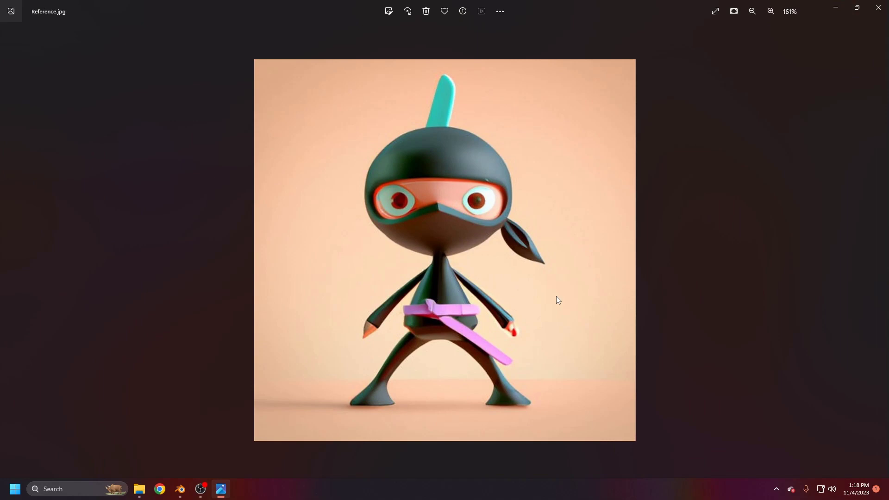
{"action": "scroll", "coordinate": [411, 361], "scroll_direction": "down", "scroll_amount": 2}
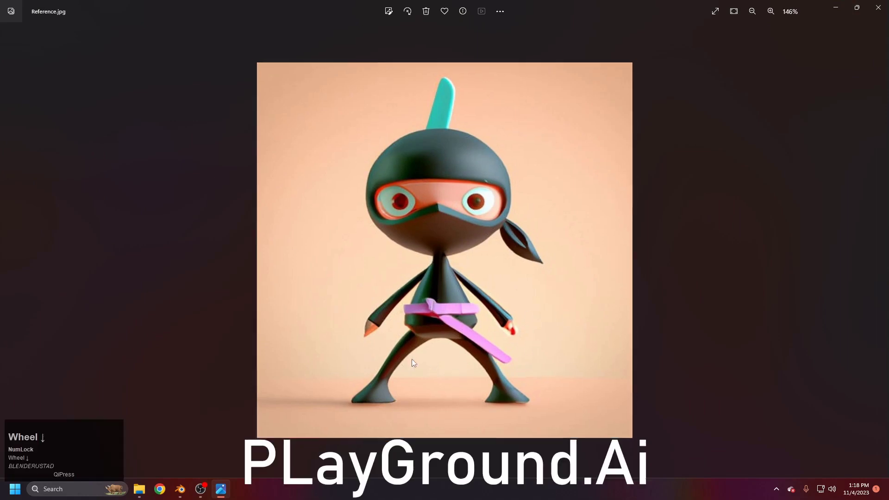
{"action": "scroll", "coordinate": [458, 284], "scroll_direction": "up", "scroll_amount": 3}
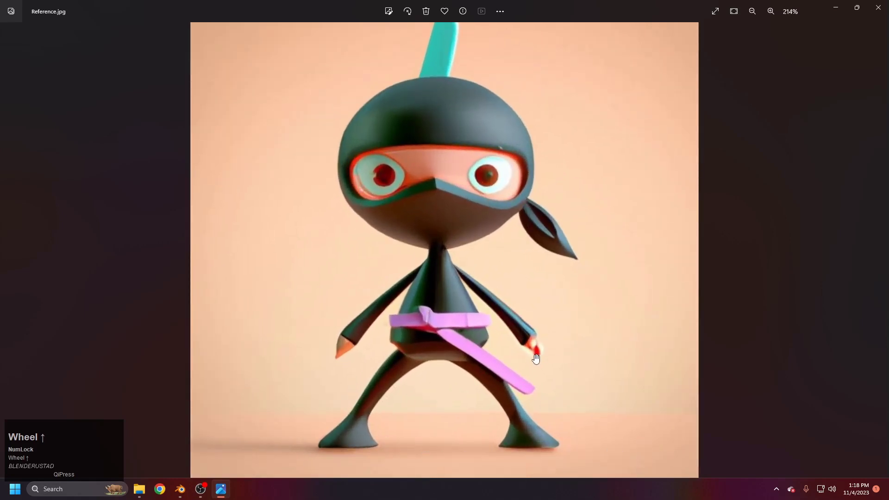
{"action": "scroll", "coordinate": [483, 347], "scroll_direction": "down", "scroll_amount": 1}
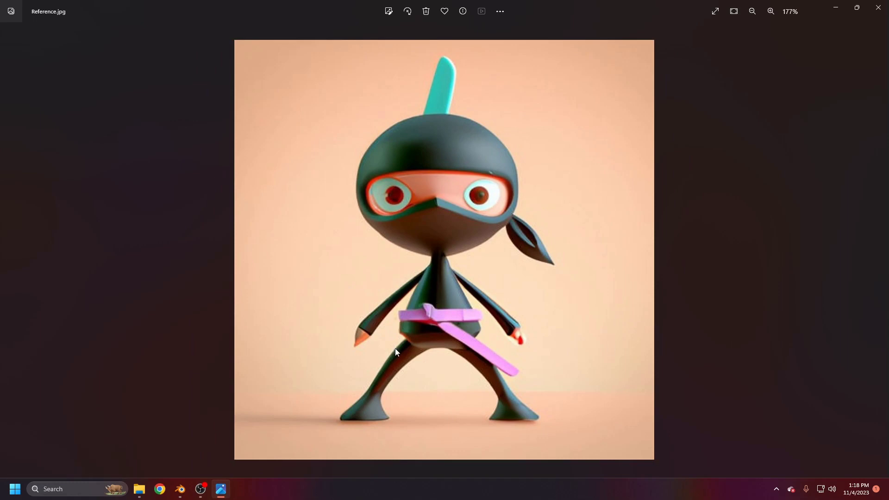
{"action": "scroll", "coordinate": [451, 327], "scroll_direction": "down", "scroll_amount": 2}
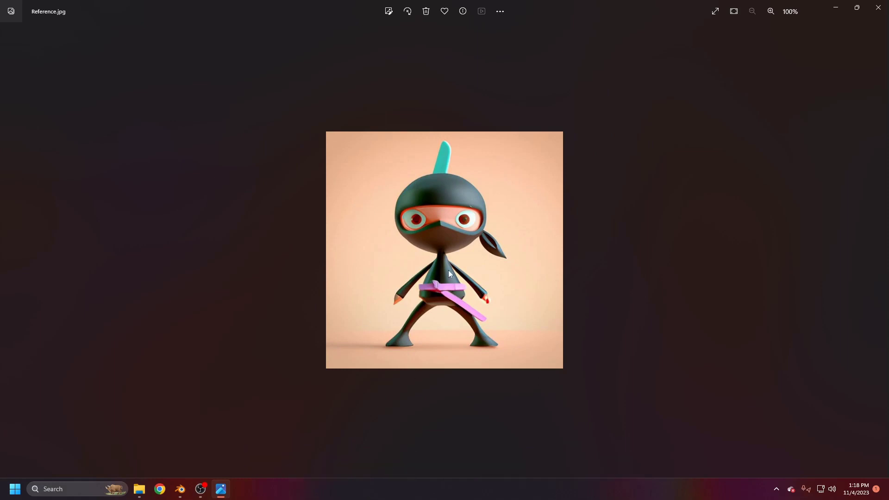
{"action": "left_click", "coordinate": [499, 271]}
{"action": "scroll", "coordinate": [466, 287], "scroll_direction": "up", "scroll_amount": 1}
{"action": "scroll", "coordinate": [465, 287], "scroll_direction": "up", "scroll_amount": 2}
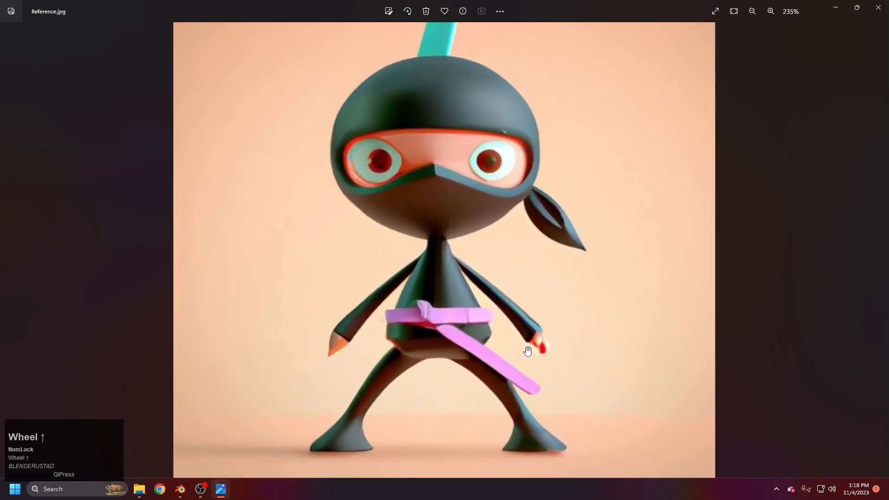
{"action": "scroll", "coordinate": [570, 366], "scroll_direction": "up", "scroll_amount": 1}
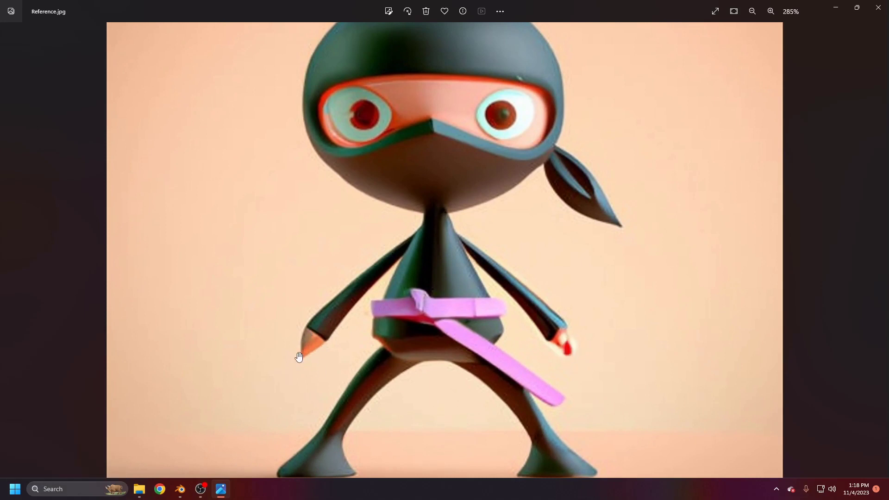
{"action": "scroll", "coordinate": [344, 352], "scroll_direction": "down", "scroll_amount": 1}
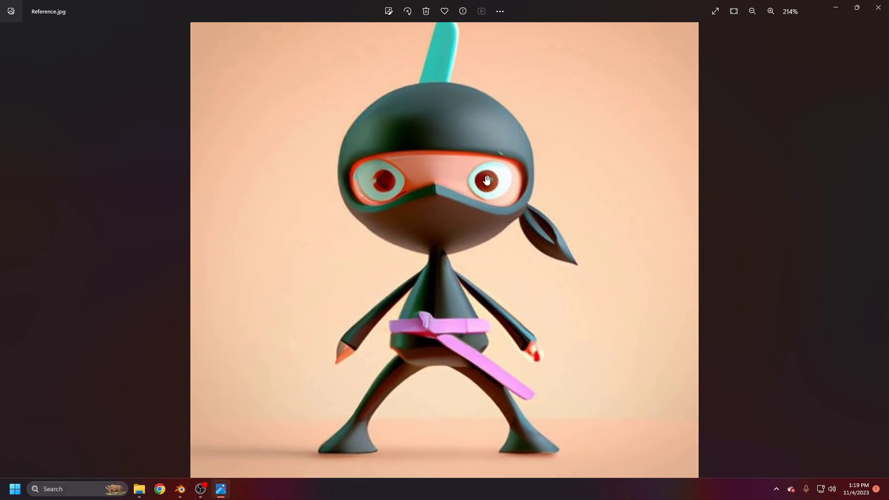
{"action": "scroll", "coordinate": [487, 180], "scroll_direction": "down", "scroll_amount": 1}
{"action": "scroll", "coordinate": [479, 337], "scroll_direction": "up", "scroll_amount": 1}
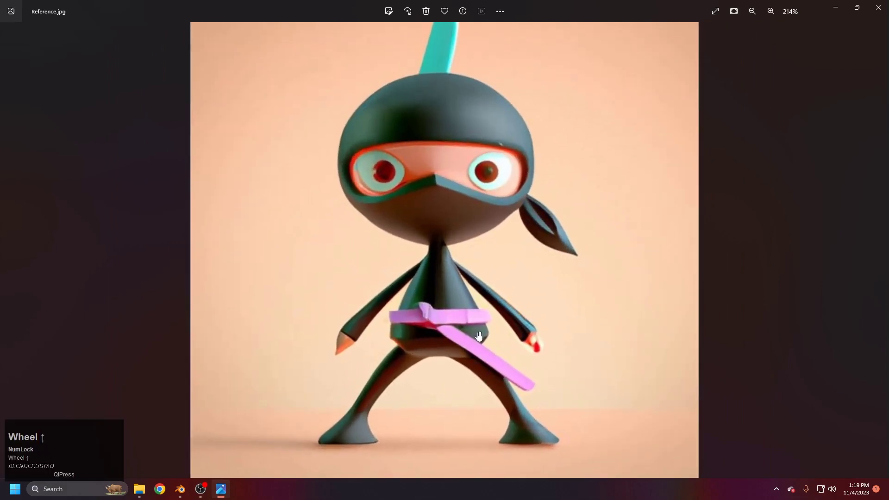
{"action": "scroll", "coordinate": [461, 323], "scroll_direction": "down", "scroll_amount": 3}
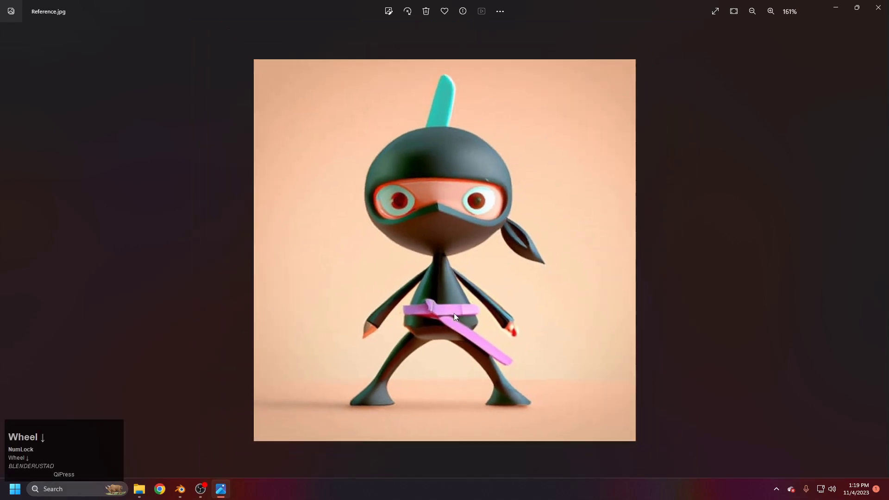
{"action": "scroll", "coordinate": [462, 331], "scroll_direction": "up", "scroll_amount": 2}
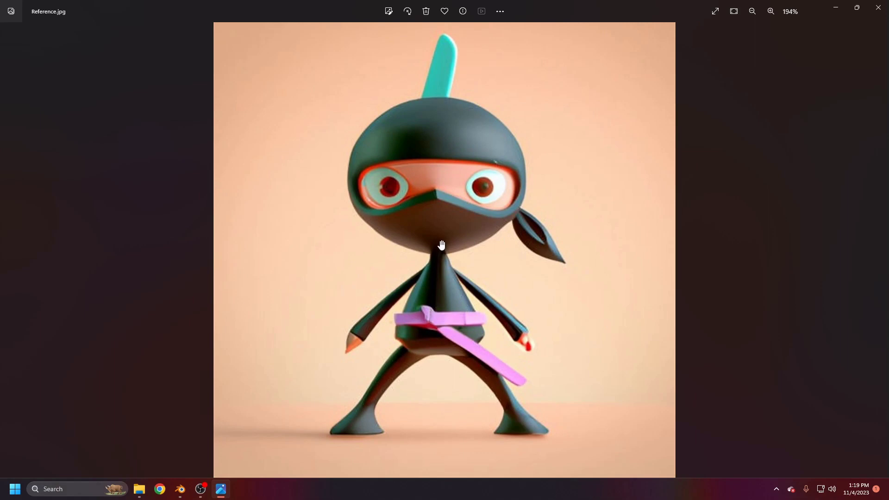
{"action": "scroll", "coordinate": [441, 245], "scroll_direction": "down", "scroll_amount": 2}
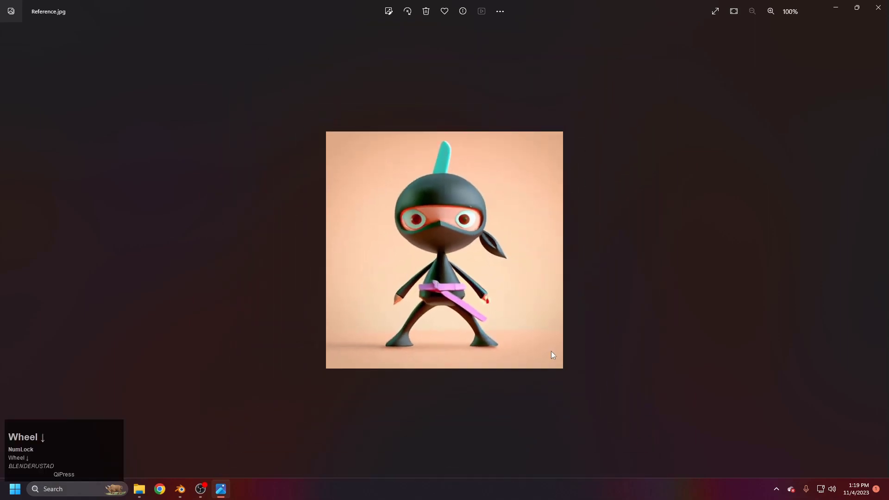
Switch to Blender, dismiss the splash screen, and delete the default camera, cube and light.
{"action": "left_click", "coordinate": [834, 8]}
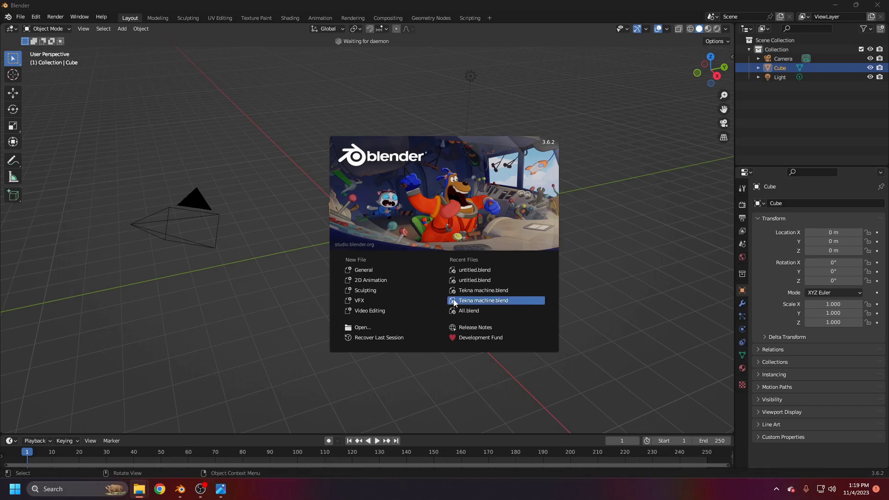
{"action": "left_click", "coordinate": [528, 184]}
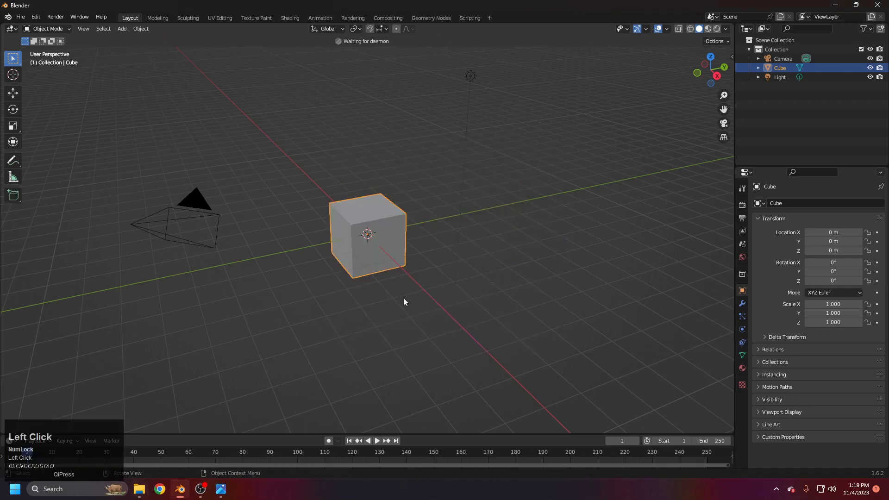
{"action": "left_click", "coordinate": [346, 288]}
{"action": "scroll", "coordinate": [416, 264], "scroll_direction": "down", "scroll_amount": 4}
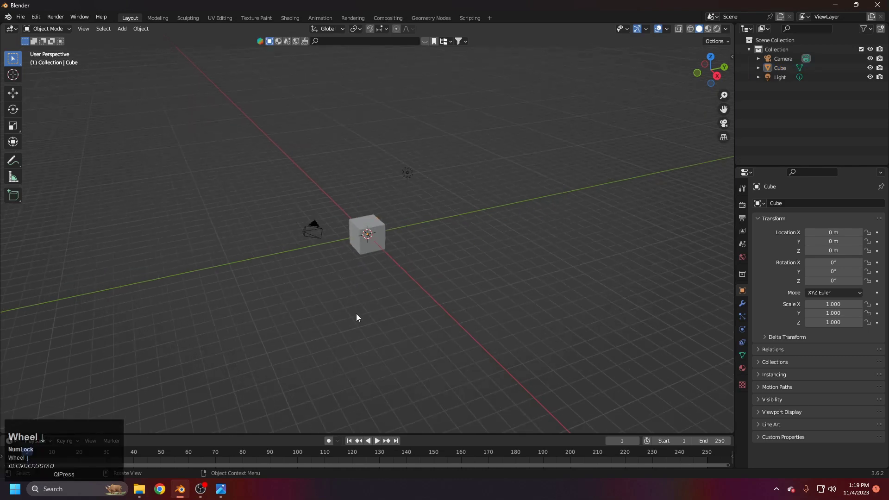
{"action": "left_click", "coordinate": [45, 442]}
{"action": "key", "text": "f"}
{"action": "key", "text": "f"}
{"action": "left_click", "coordinate": [212, 360]}
{"action": "left_click_drag", "start_coordinate": [213, 105], "coordinate": [477, 305]}
{"action": "scroll", "coordinate": [368, 259], "scroll_direction": "up", "scroll_amount": 3}
{"action": "scroll", "coordinate": [382, 243], "scroll_direction": "down", "scroll_amount": 4}
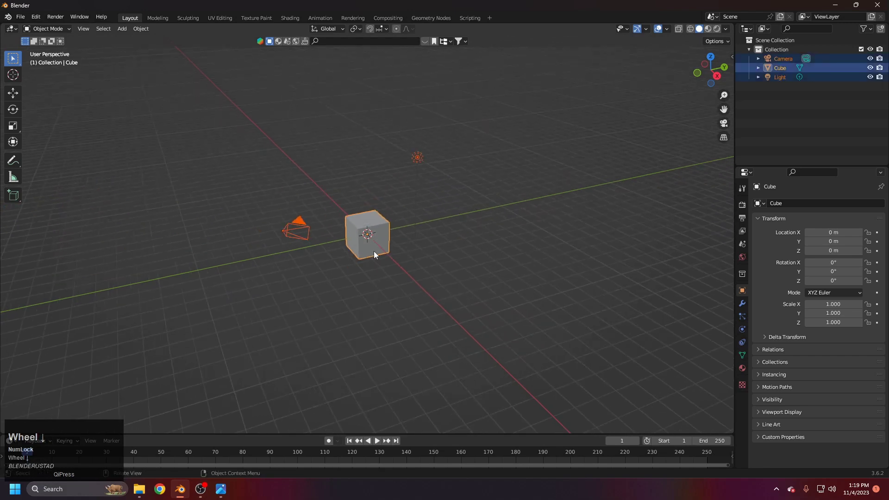
{"action": "key", "text": "Delete"}
Try adding the ninja reference image from an angled perspective view, and delete the resulting image empty.
{"action": "middle_click_drag", "start_coordinate": [395, 252], "coordinate": [343, 261]}
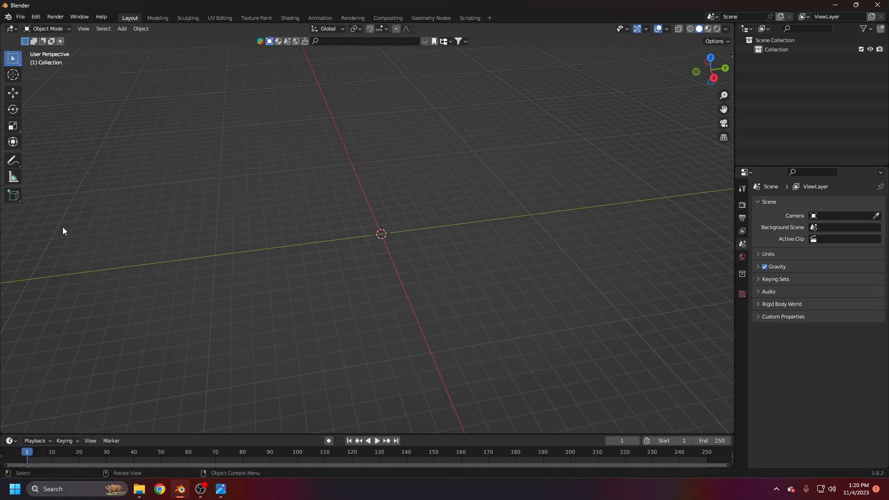
{"action": "scroll", "coordinate": [363, 219], "scroll_direction": "up", "scroll_amount": 1}
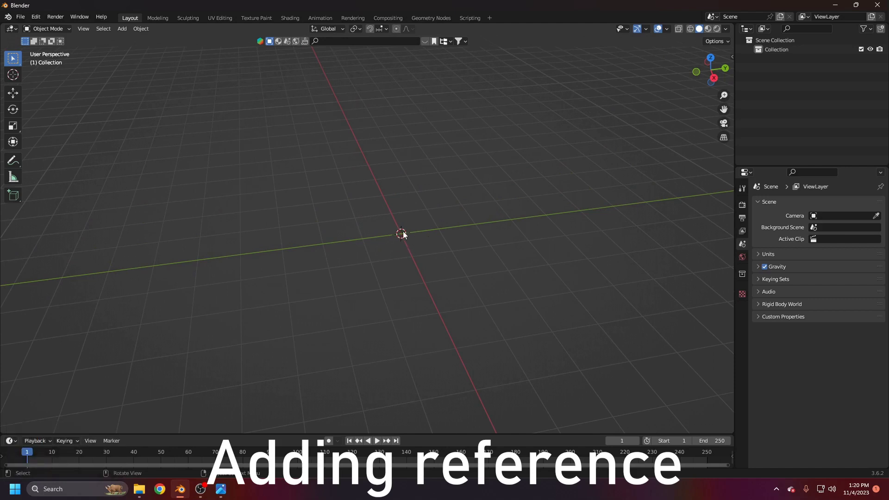
{"action": "middle_click_drag", "start_coordinate": [402, 234], "coordinate": [431, 294]}
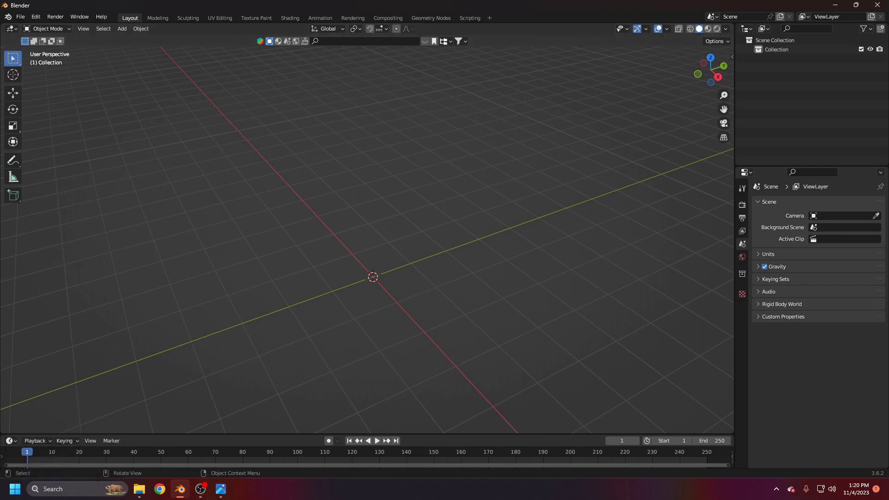
{"action": "left_click_drag", "start_coordinate": [0, 59], "coordinate": [635, 139]}
{"action": "left_click_drag", "start_coordinate": [528, 230], "coordinate": [328, 227]}
{"action": "scroll", "coordinate": [320, 252], "scroll_direction": "down", "scroll_amount": 2}
{"action": "middle_click_drag", "start_coordinate": [318, 259], "coordinate": [206, 411]}
{"action": "middle_click_drag", "start_coordinate": [374, 324], "coordinate": [451, 240]}
{"action": "middle_click_drag", "start_coordinate": [214, 167], "coordinate": [455, 295]}
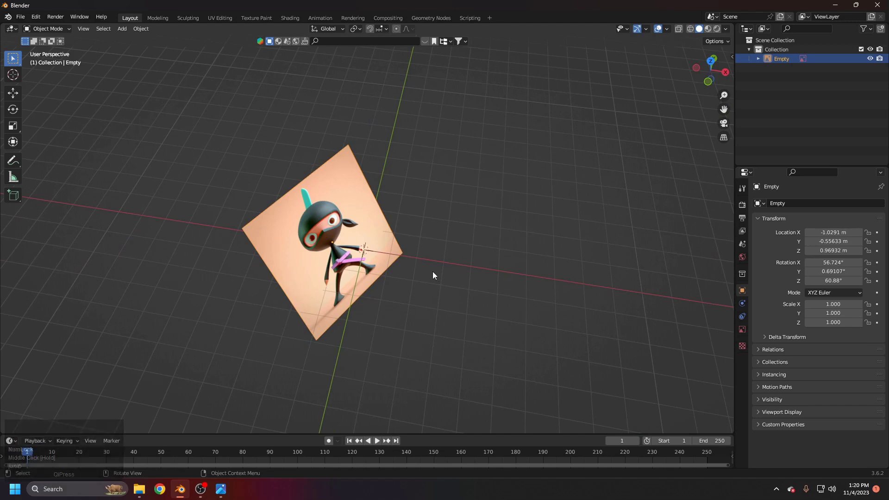
{"action": "key", "text": "Delete"}
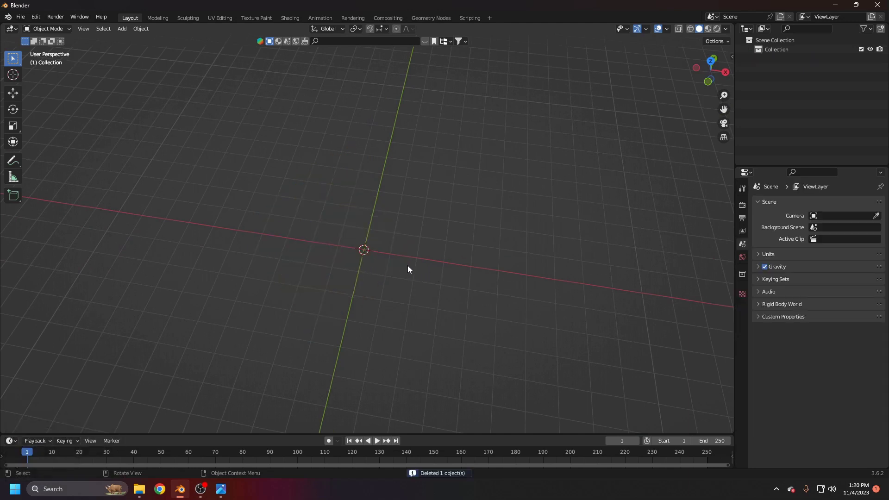
Set the viewport to front orthographic view and add the Reference image from the Course 4 folder near the world origin.
{"action": "key", "text": "KP_1"}
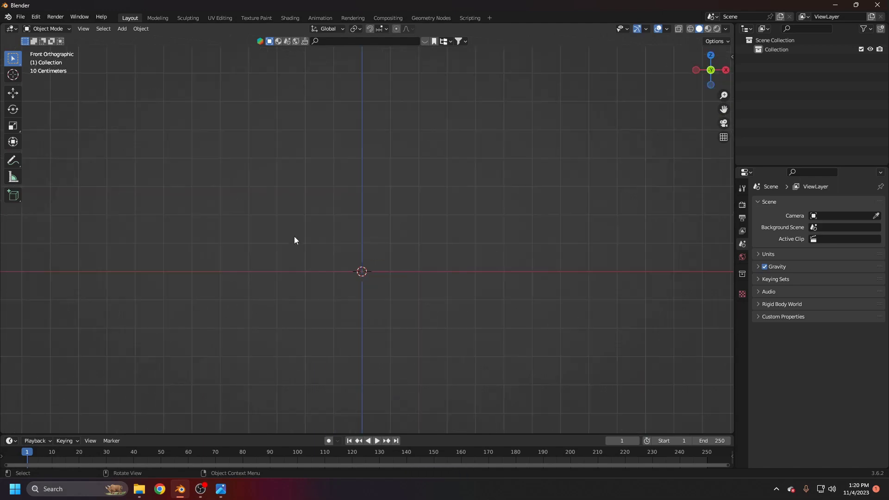
{"action": "middle_click_drag", "start_coordinate": [624, 188], "coordinate": [481, 255]}
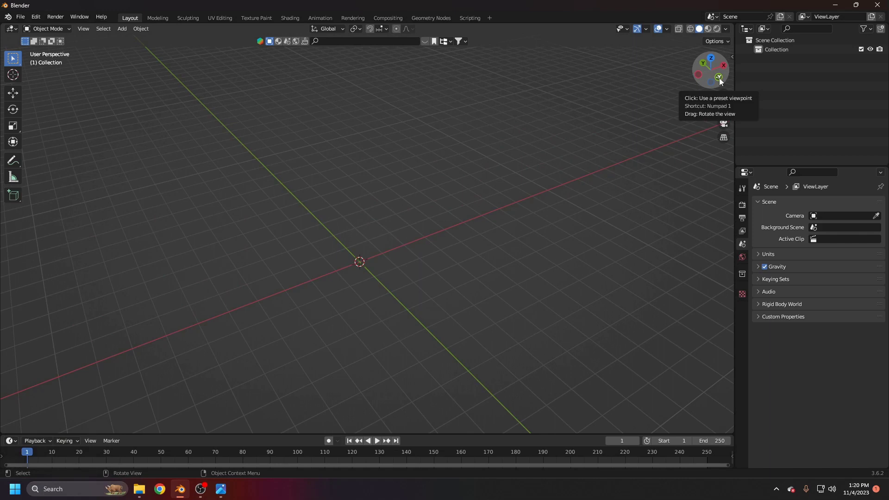
{"action": "left_click", "coordinate": [718, 77]}
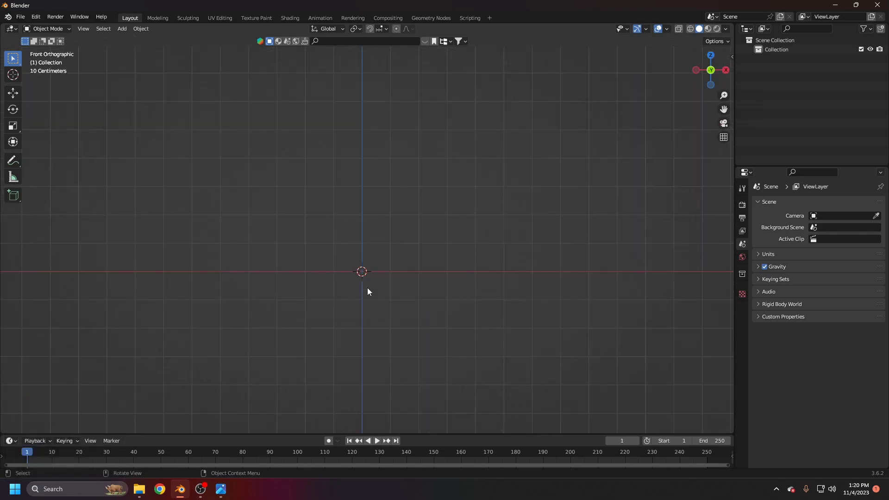
{"action": "mouse_move", "coordinate": [139, 489]}
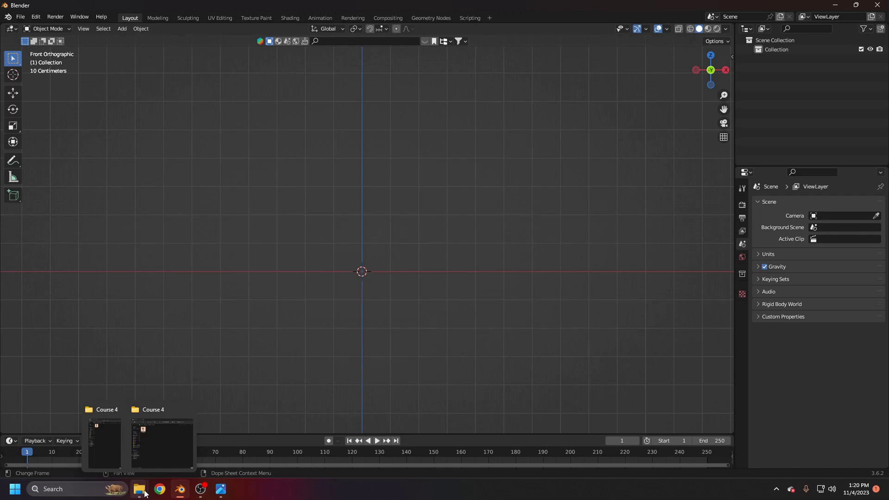
{"action": "left_click", "coordinate": [161, 447]}
{"action": "left_click_drag", "start_coordinate": [681, 149], "coordinate": [764, 163]}
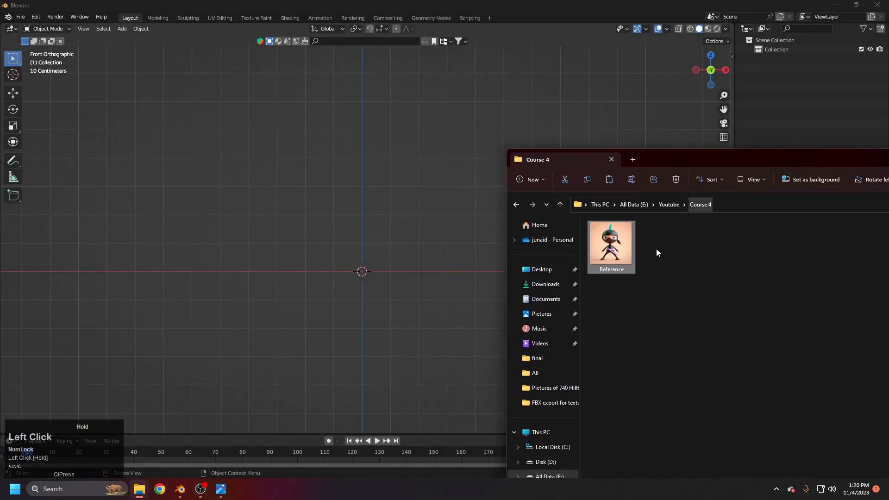
{"action": "left_click_drag", "start_coordinate": [610, 249], "coordinate": [362, 228]}
{"action": "left_click", "coordinate": [369, 198]}
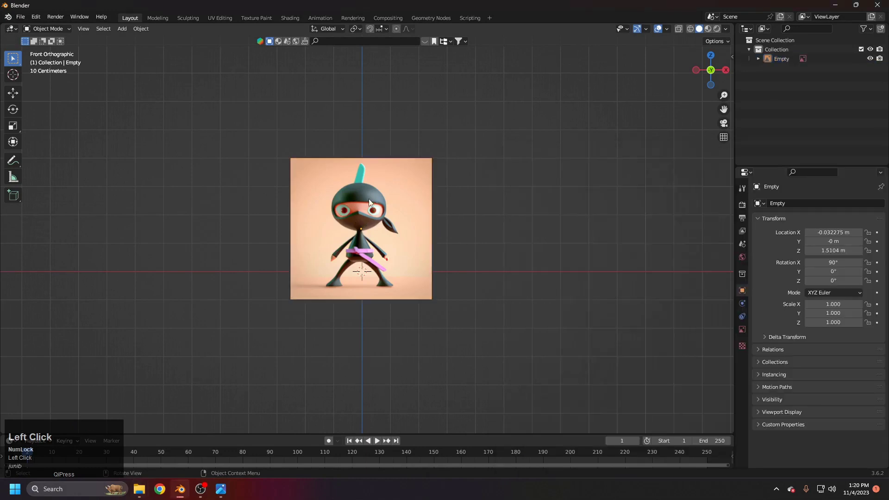
Move the reference image back along the Y axis to about 6.19 m behind the origin.
{"action": "middle_click_drag", "start_coordinate": [368, 198], "coordinate": [384, 247]}
{"action": "scroll", "coordinate": [391, 240], "scroll_direction": "up", "scroll_amount": 1}
{"action": "left_click", "coordinate": [391, 240]}
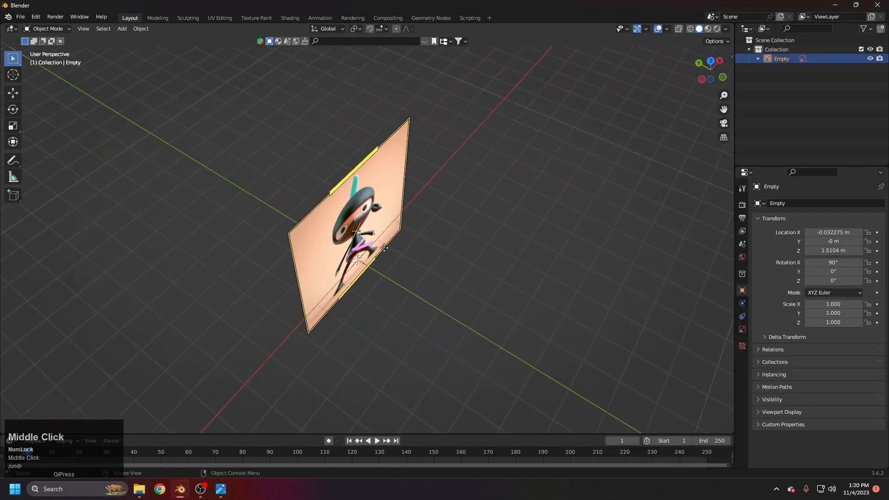
{"action": "left_click", "coordinate": [415, 259]}
{"action": "key", "text": "g"}
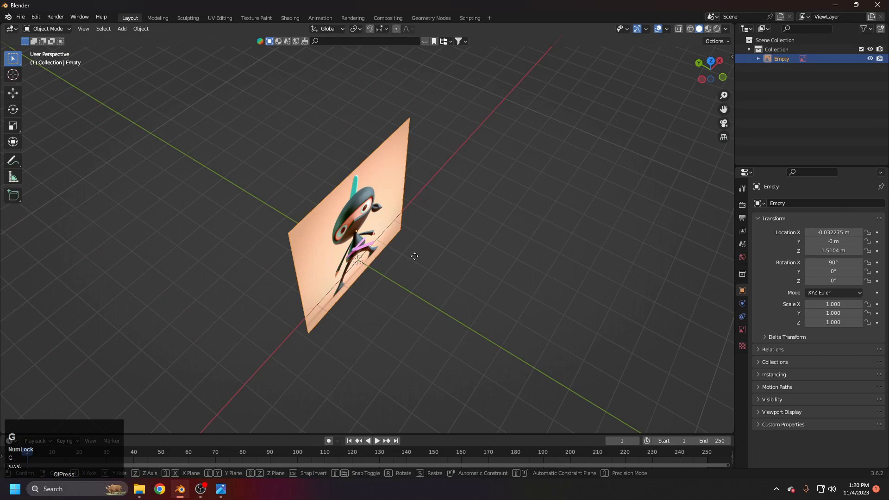
{"action": "key", "text": "y"}
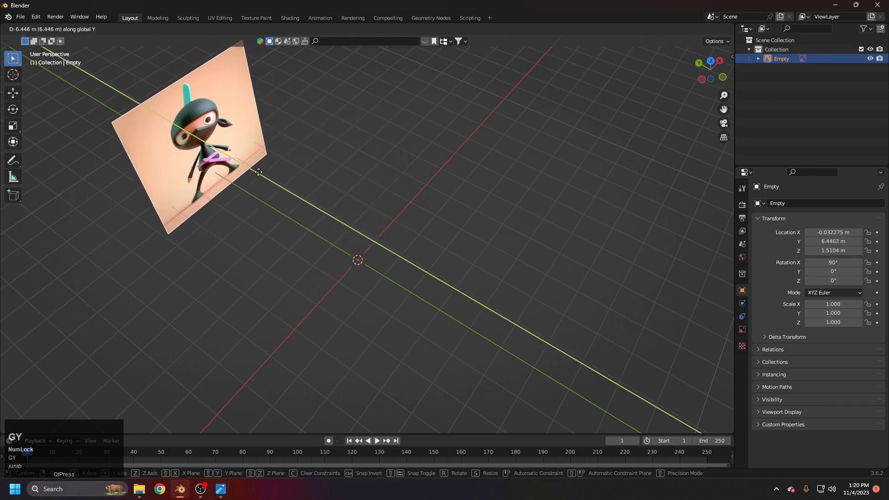
{"action": "left_click", "coordinate": [265, 173]}
{"action": "middle_click_drag", "start_coordinate": [265, 174], "coordinate": [385, 254]}
{"action": "scroll", "coordinate": [393, 254], "scroll_direction": "up", "scroll_amount": 5}
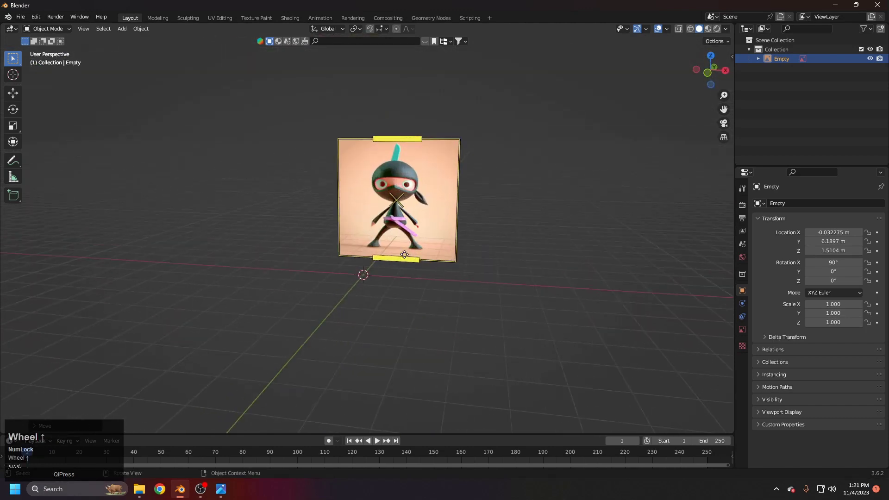
{"action": "middle_click_drag", "start_coordinate": [410, 254], "coordinate": [428, 278]}
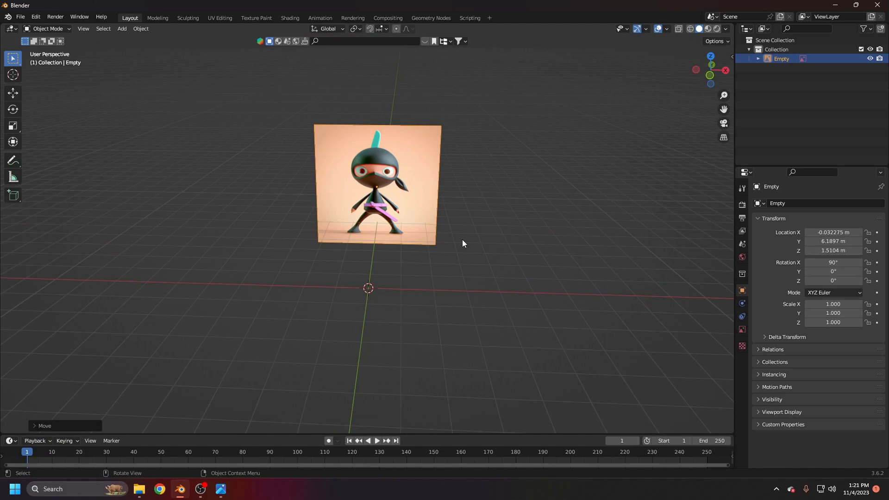
Return to the front orthographic view and check the reference image against the world origin.
{"action": "key", "text": "KP_1"}
{"action": "middle_click_drag", "start_coordinate": [473, 262], "coordinate": [519, 219], "text": "shift"}
{"action": "scroll", "coordinate": [451, 265], "scroll_direction": "up", "scroll_amount": 5}
{"action": "scroll", "coordinate": [427, 281], "scroll_direction": "down", "scroll_amount": 4}
{"action": "scroll", "coordinate": [574, 250], "scroll_direction": "up", "scroll_amount": 3}
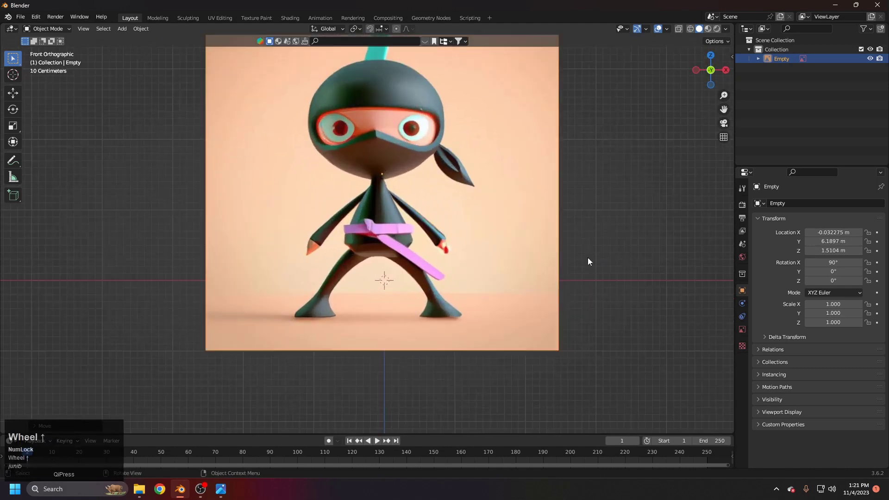
{"action": "scroll", "coordinate": [597, 268], "scroll_direction": "down", "scroll_amount": 2}
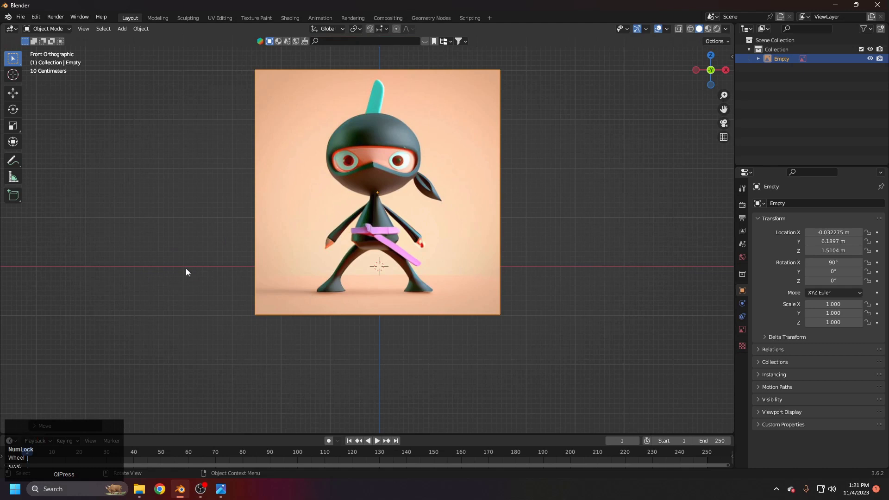
Raise the reference image along the Z axis to about 2.02 m so the ninja's feet rest on the ground line.
{"action": "scroll", "coordinate": [608, 276], "scroll_direction": "down", "scroll_amount": 3}
{"action": "middle_click_drag", "start_coordinate": [608, 277], "coordinate": [458, 273]}
{"action": "scroll", "coordinate": [484, 303], "scroll_direction": "down", "scroll_amount": 2}
{"action": "scroll", "coordinate": [540, 275], "scroll_direction": "up", "scroll_amount": 6}
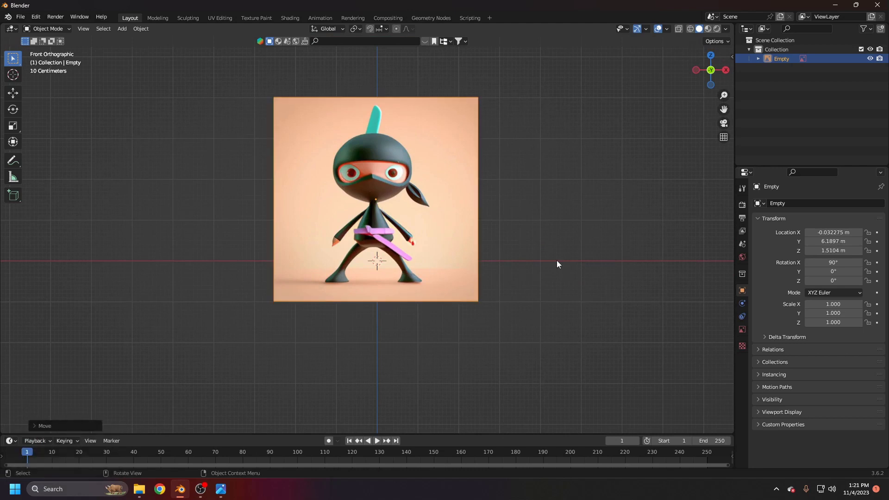
{"action": "middle_click_drag", "start_coordinate": [490, 267], "coordinate": [495, 303], "text": "shift"}
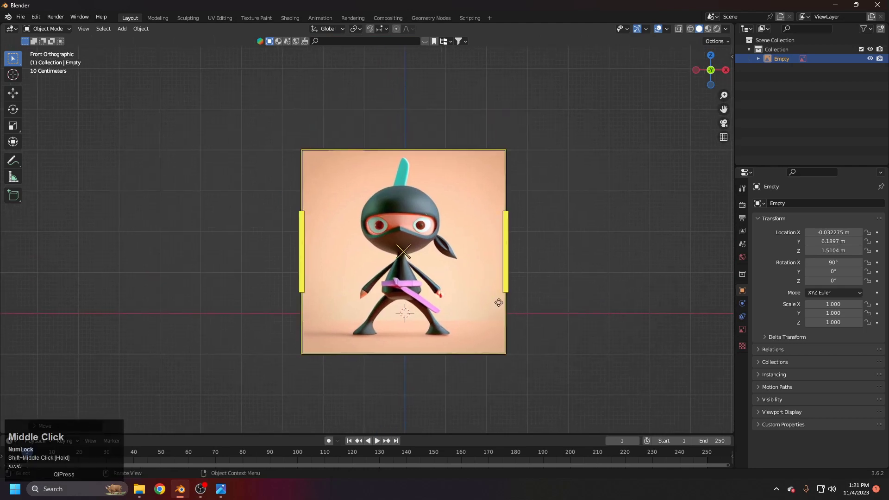
{"action": "key", "text": "g"}
{"action": "key", "text": "z"}
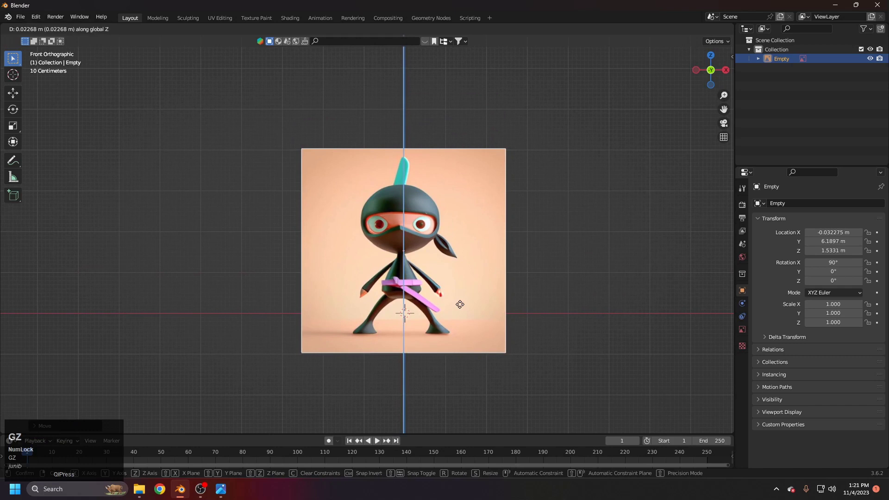
{"action": "left_click", "coordinate": [476, 284]}
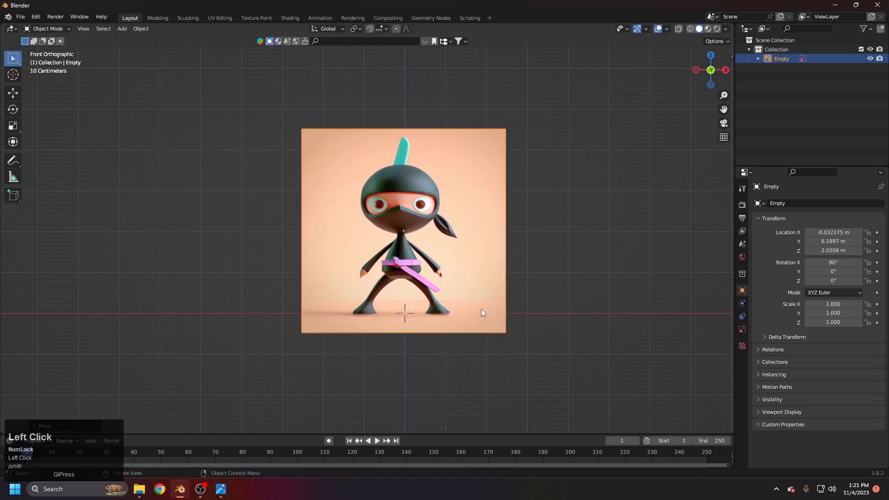
Add a plane mesh at the world origin and scale it up to about 3.71 as a ground check.
{"action": "middle_click_drag", "start_coordinate": [530, 313], "coordinate": [458, 316]}
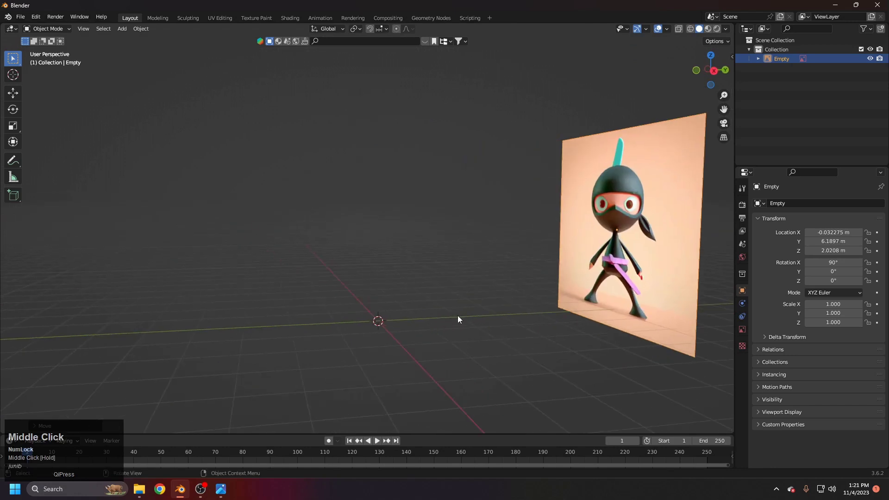
{"action": "key", "text": "KP_1"}
{"action": "scroll", "coordinate": [491, 315], "scroll_direction": "up", "scroll_amount": 4}
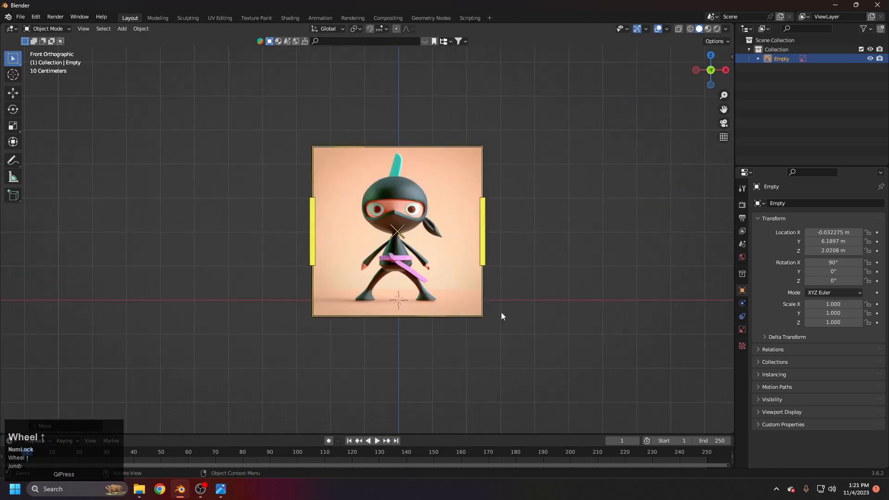
{"action": "key", "text": "shift+a"}
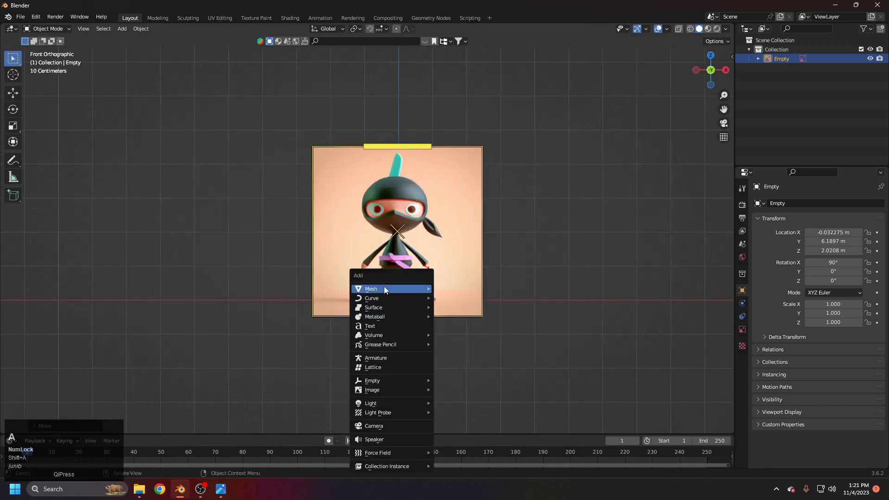
{"action": "mouse_move", "coordinate": [384, 289]}
{"action": "left_click", "coordinate": [468, 287]}
{"action": "key", "text": "s"}
{"action": "left_click", "coordinate": [476, 301]}
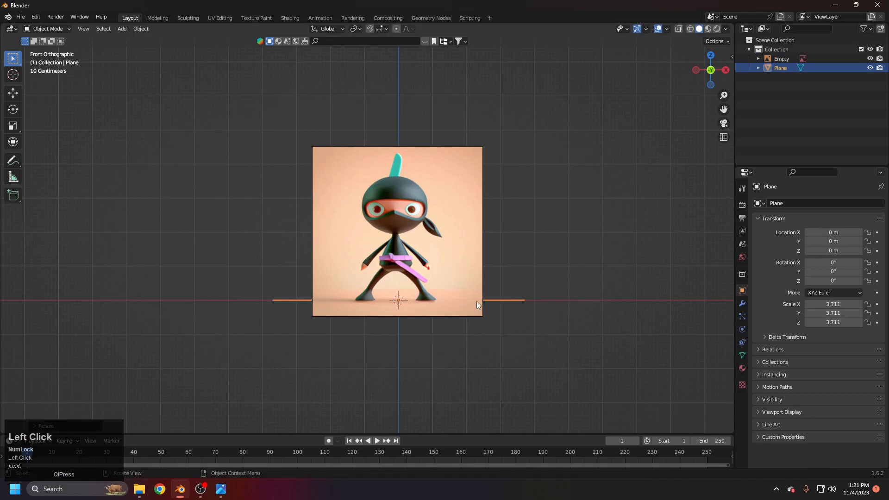
Nudge the reference image up along Z to about 2.024 m so the soles line up with the plane's edge.
{"action": "middle_click_drag", "start_coordinate": [476, 301], "coordinate": [507, 310]}
{"action": "key", "text": "KP_1"}
{"action": "scroll", "coordinate": [391, 302], "scroll_direction": "up", "scroll_amount": 2}
{"action": "key", "text": "Tab"}
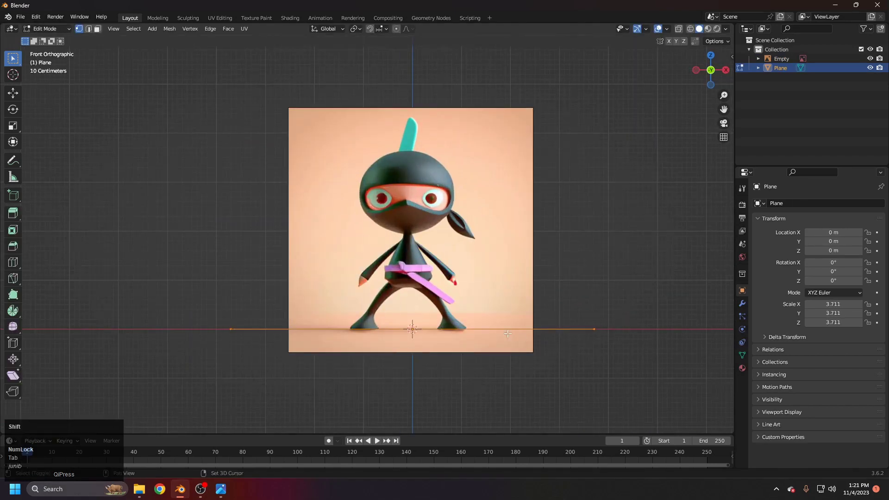
{"action": "scroll", "coordinate": [507, 333], "scroll_direction": "up", "scroll_amount": 3}
{"action": "middle_click", "coordinate": [491, 324]}
{"action": "scroll", "coordinate": [480, 313], "scroll_direction": "up", "scroll_amount": 4}
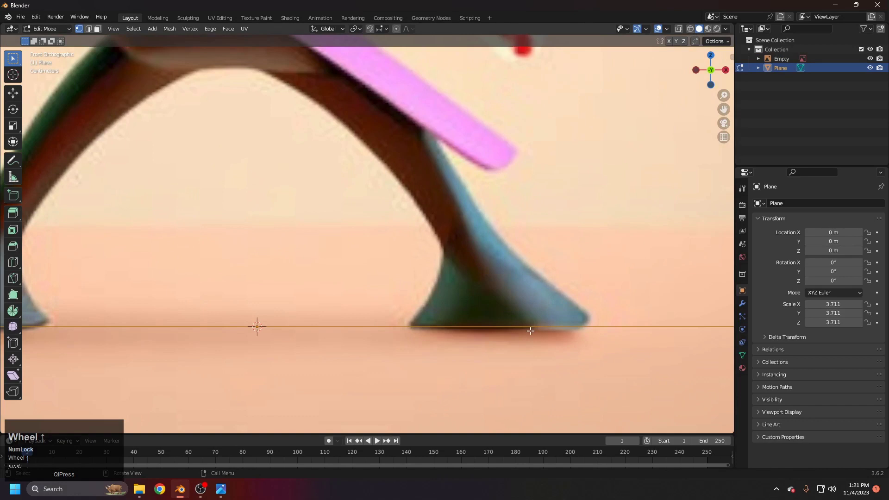
{"action": "key", "text": "Tab"}
{"action": "left_click", "coordinate": [440, 307]}
{"action": "key", "text": "g"}
{"action": "key", "text": "z"}
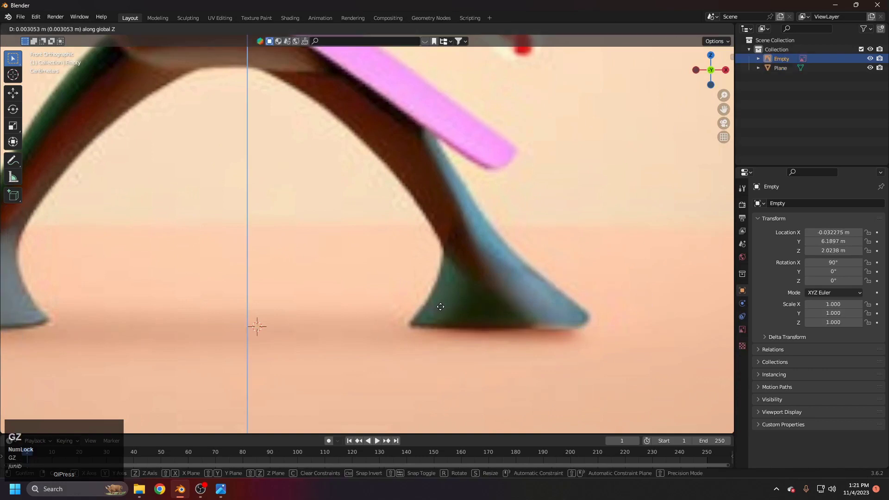
{"action": "left_click", "coordinate": [440, 307]}
Select the ground plane and examine how the ninja's feet line up with it in front orthographic view.
{"action": "middle_click_drag", "start_coordinate": [440, 306], "coordinate": [470, 342]}
{"action": "left_click", "coordinate": [470, 342]}
{"action": "scroll", "coordinate": [410, 294], "scroll_direction": "down", "scroll_amount": 5}
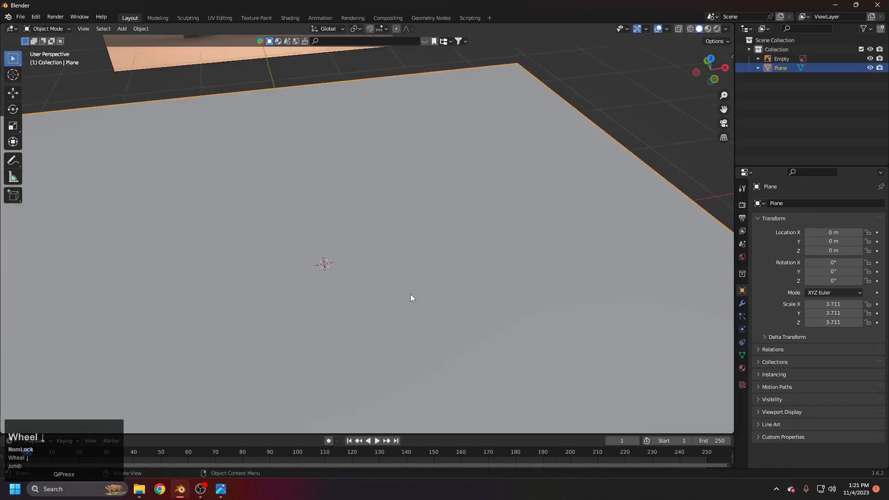
{"action": "key", "text": "KP_1"}
{"action": "key", "text": "Tab"}
{"action": "scroll", "coordinate": [346, 265], "scroll_direction": "up", "scroll_amount": 3}
{"action": "middle_click_drag", "start_coordinate": [450, 290], "coordinate": [518, 292], "text": "shift"}
{"action": "key", "text": "Tab"}
{"action": "scroll", "coordinate": [447, 265], "scroll_direction": "down", "scroll_amount": 5}
Delete the ground plane and return to the front orthographic view of the reference image.
{"action": "middle_click_drag", "start_coordinate": [444, 254], "coordinate": [447, 290]}
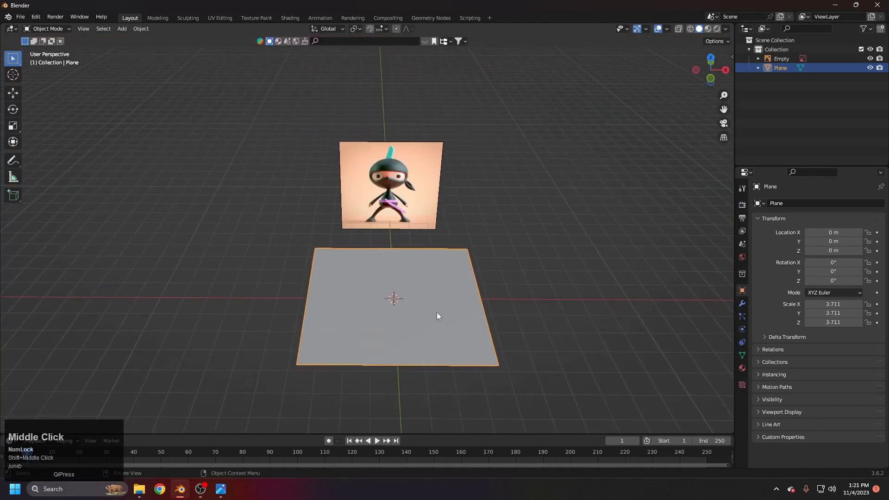
{"action": "key", "text": "x"}
{"action": "left_click", "coordinate": [419, 299]}
{"action": "key", "text": "KP_1"}
{"action": "scroll", "coordinate": [438, 311], "scroll_direction": "up", "scroll_amount": 4}
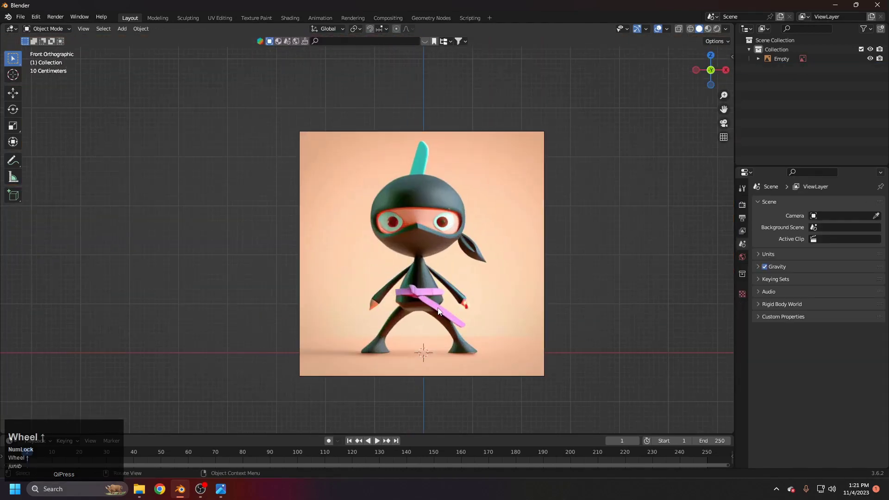
Add a cube mesh at the world origin and switch the viewport to wireframe shading.
{"action": "middle_click_drag", "start_coordinate": [456, 307], "coordinate": [418, 282], "text": "shift"}
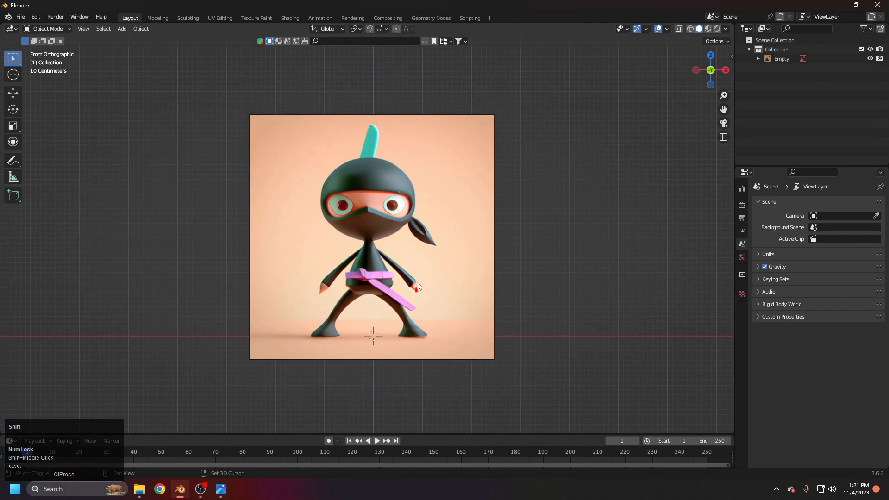
{"action": "key", "text": "shift+a"}
{"action": "mouse_move", "coordinate": [418, 282]}
{"action": "left_click", "coordinate": [443, 292]}
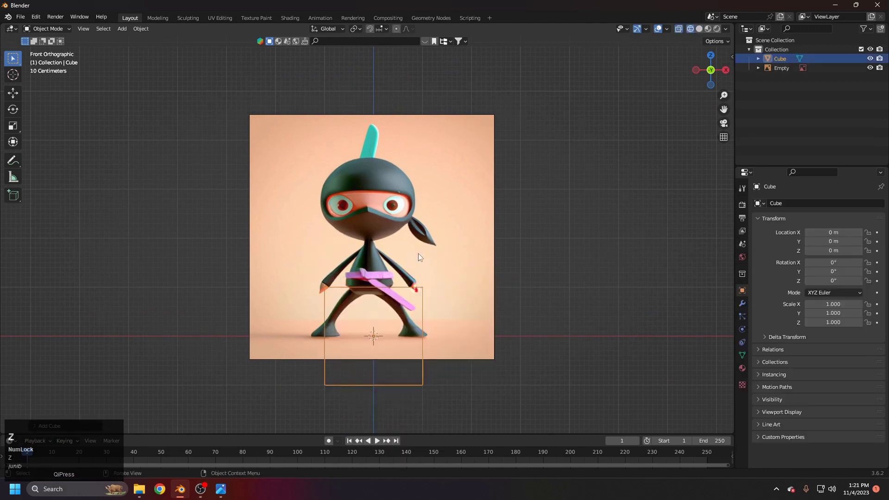
{"action": "scroll", "coordinate": [418, 254], "scroll_direction": "down", "scroll_amount": 5}
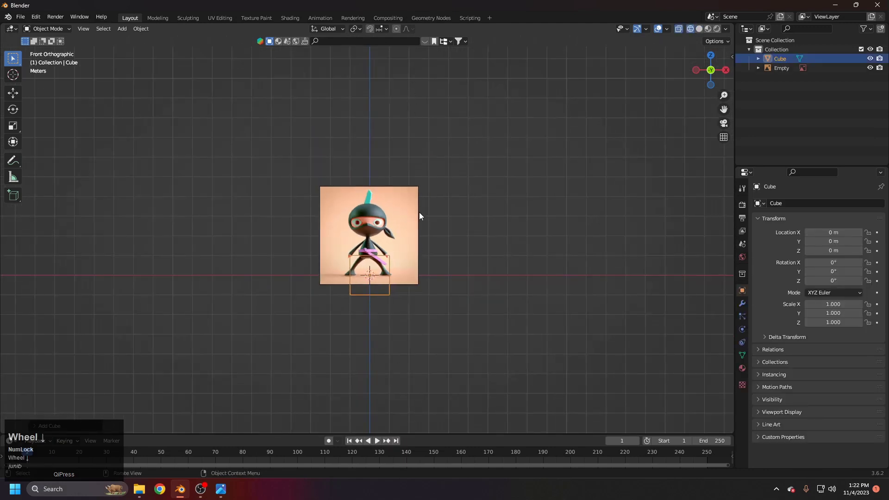
Add one vertical loop cut through the exact centre of the cube and return to Object Mode.
{"action": "middle_click_drag", "start_coordinate": [422, 225], "coordinate": [416, 262], "text": "shift"}
{"action": "scroll", "coordinate": [416, 262], "scroll_direction": "up", "scroll_amount": 4}
{"action": "key", "text": "Tab"}
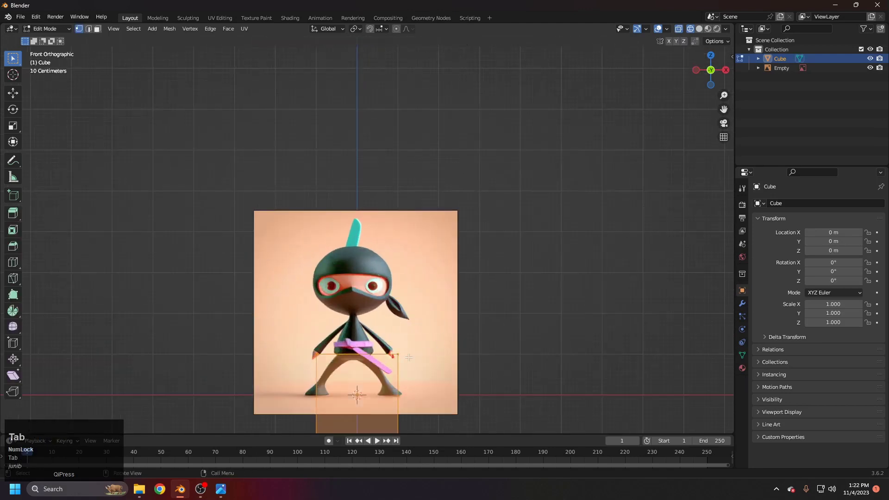
{"action": "middle_click_drag", "start_coordinate": [409, 359], "coordinate": [417, 250], "text": "shift"}
{"action": "scroll", "coordinate": [448, 222], "scroll_direction": "up", "scroll_amount": 1}
{"action": "key", "text": "ctrl"}
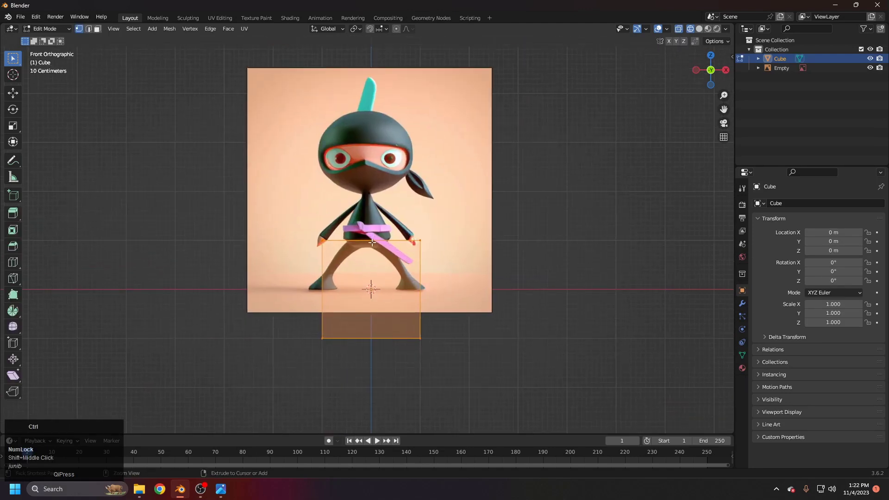
{"action": "key", "text": "ctrl+r"}
{"action": "left_click", "coordinate": [374, 242]}
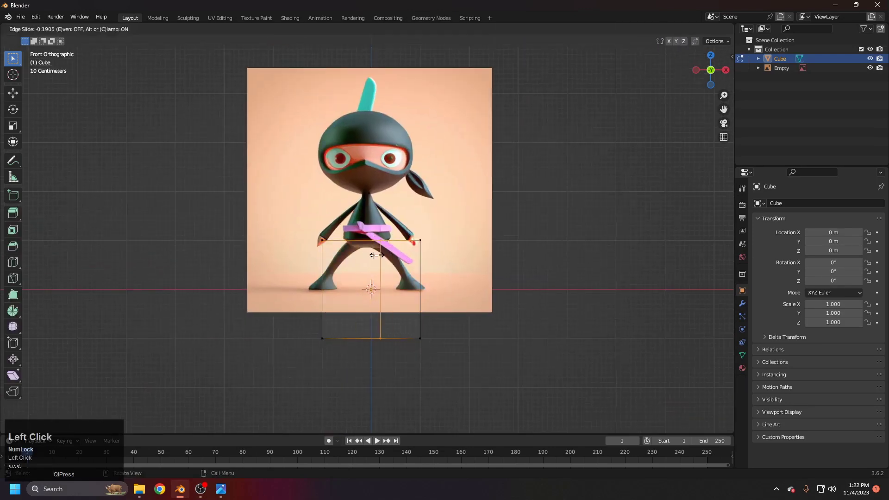
{"action": "left_click", "coordinate": [417, 264]}
{"action": "key", "text": "Tab"}
Move the cube up along Z to about 1.79 m and scale it uniformly to about 1.98 around the ninja.
{"action": "key", "text": "g"}
{"action": "key", "text": "z"}
{"action": "left_click", "coordinate": [452, 193]}
{"action": "key", "text": "s"}
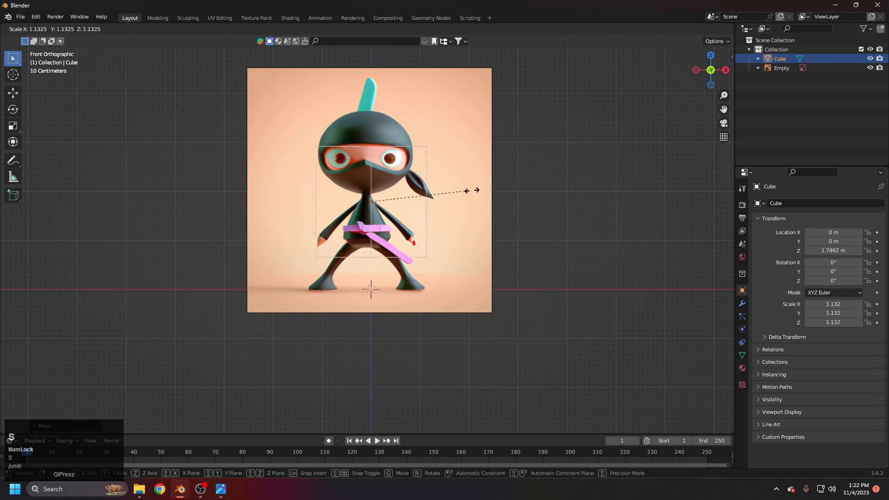
{"action": "left_click", "coordinate": [535, 189]}
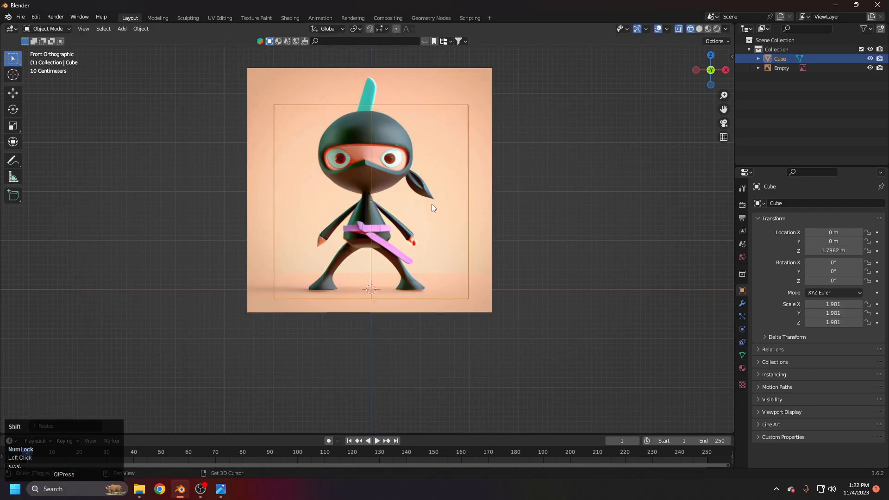
{"action": "middle_click_drag", "start_coordinate": [431, 204], "coordinate": [453, 191], "text": "shift"}
{"action": "key", "text": "s"}
{"action": "right_click", "coordinate": [500, 261]}
Shift the reference image along X to about 0.096 m, aligning the mask's peak between the eyes with the cube's centre line.
{"action": "scroll", "coordinate": [451, 257], "scroll_direction": "up", "scroll_amount": 2}
{"action": "scroll", "coordinate": [459, 312], "scroll_direction": "up", "scroll_amount": 2}
{"action": "middle_click_drag", "start_coordinate": [434, 341], "coordinate": [402, 341], "text": "shift"}
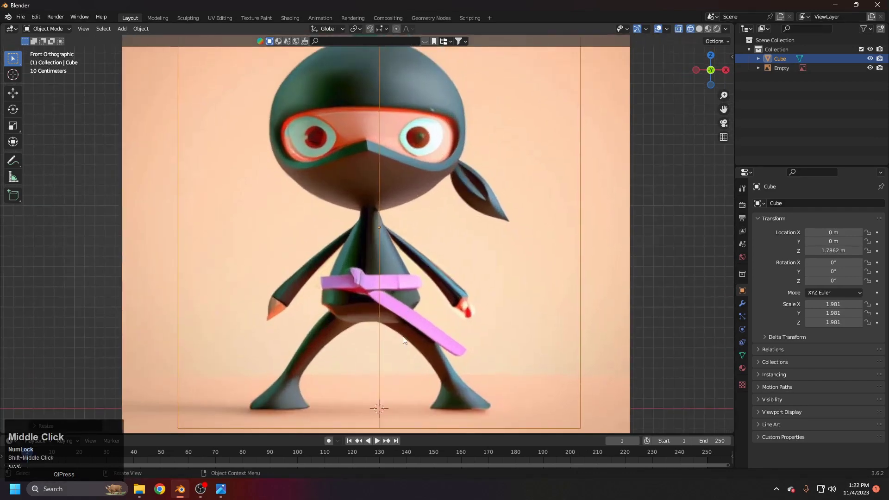
{"action": "middle_click_drag", "start_coordinate": [403, 206], "coordinate": [401, 308], "text": "shift"}
{"action": "left_click", "coordinate": [401, 306]}
{"action": "scroll", "coordinate": [387, 276], "scroll_direction": "up", "scroll_amount": 1}
{"action": "scroll", "coordinate": [387, 275], "scroll_direction": "up", "scroll_amount": 4}
{"action": "middle_click_drag", "start_coordinate": [363, 264], "coordinate": [382, 224], "text": "shift"}
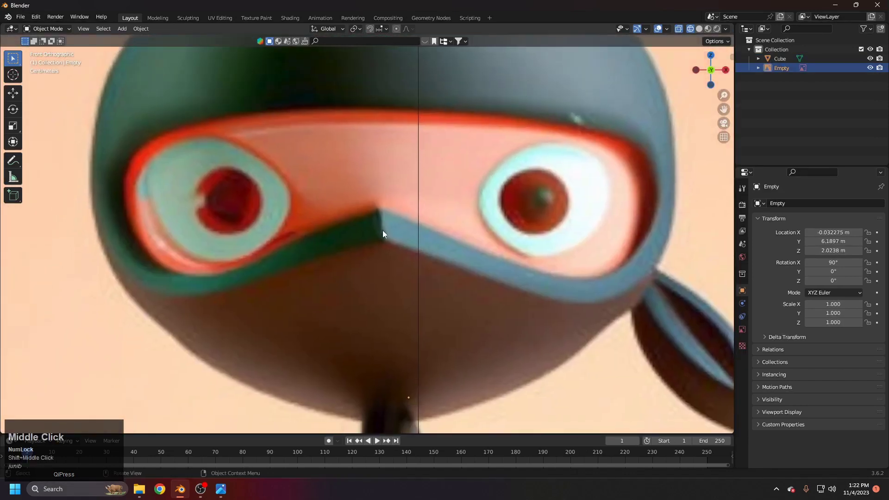
{"action": "scroll", "coordinate": [379, 225], "scroll_direction": "up", "scroll_amount": 1}
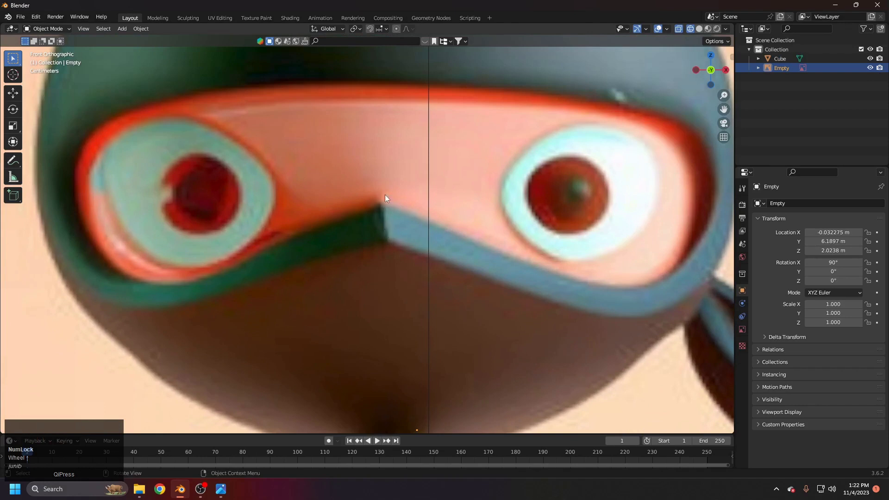
{"action": "key", "text": "g"}
{"action": "key", "text": "x"}
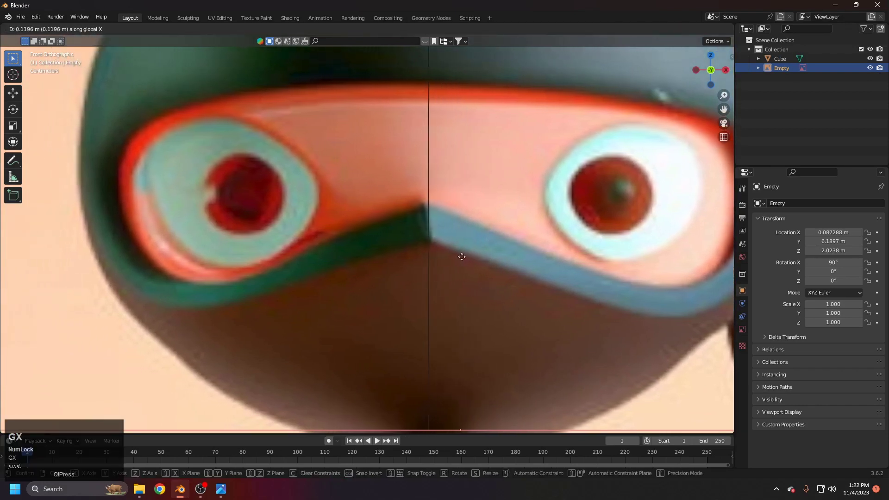
{"action": "left_click", "coordinate": [456, 261]}
Examine how the ninja's torso, belt and legs line up with the cube's vertical centre line.
{"action": "scroll", "coordinate": [424, 328], "scroll_direction": "down", "scroll_amount": 7}
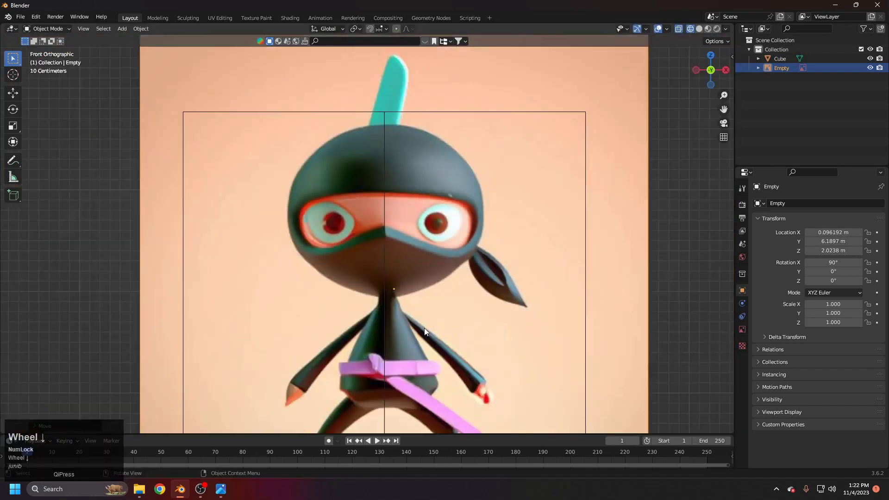
{"action": "scroll", "coordinate": [424, 328], "scroll_direction": "down", "scroll_amount": 3}
{"action": "middle_click_drag", "start_coordinate": [423, 327], "coordinate": [423, 269], "text": "shift"}
{"action": "scroll", "coordinate": [423, 268], "scroll_direction": "up", "scroll_amount": 4}
{"action": "middle_click_drag", "start_coordinate": [432, 311], "coordinate": [435, 266], "text": "shift"}
{"action": "scroll", "coordinate": [435, 266], "scroll_direction": "up", "scroll_amount": 4}
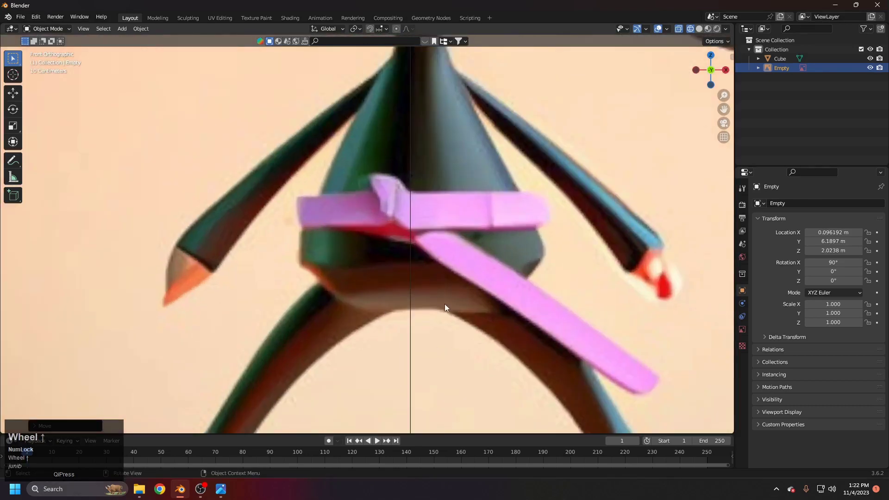
{"action": "scroll", "coordinate": [396, 293], "scroll_direction": "up", "scroll_amount": 2}
{"action": "scroll", "coordinate": [374, 285], "scroll_direction": "down", "scroll_amount": 2}
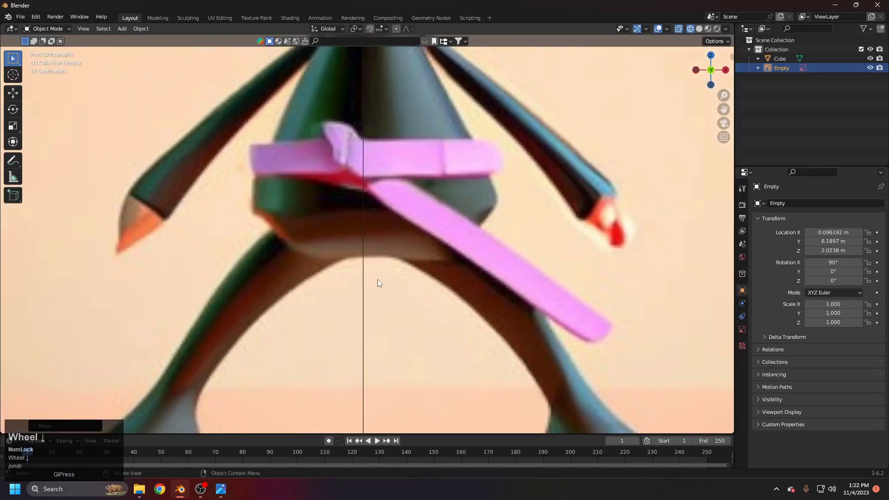
{"action": "scroll", "coordinate": [378, 283], "scroll_direction": "down", "scroll_amount": 3}
{"action": "middle_click_drag", "start_coordinate": [382, 260], "coordinate": [379, 304], "text": "shift"}
Try rotating the reference image by about 0.5° in front view, and review the whole figure against the cube's centre line.
{"action": "key", "text": "r"}
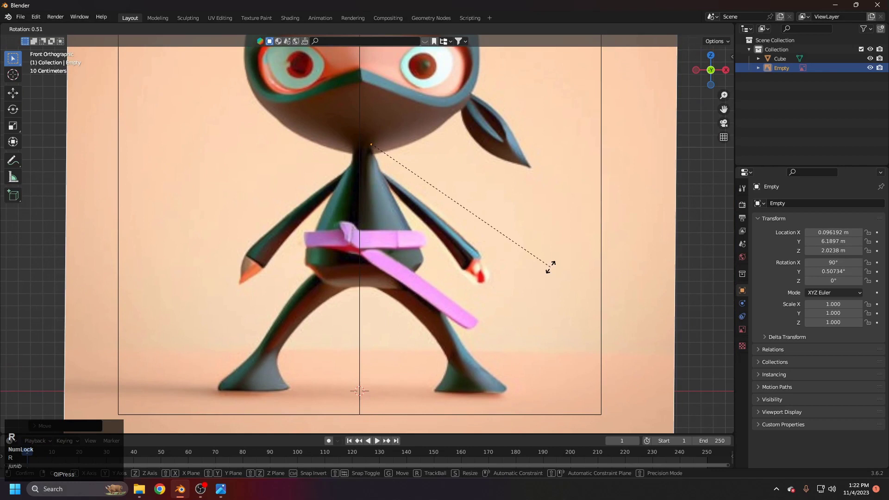
{"action": "right_click", "coordinate": [550, 267]}
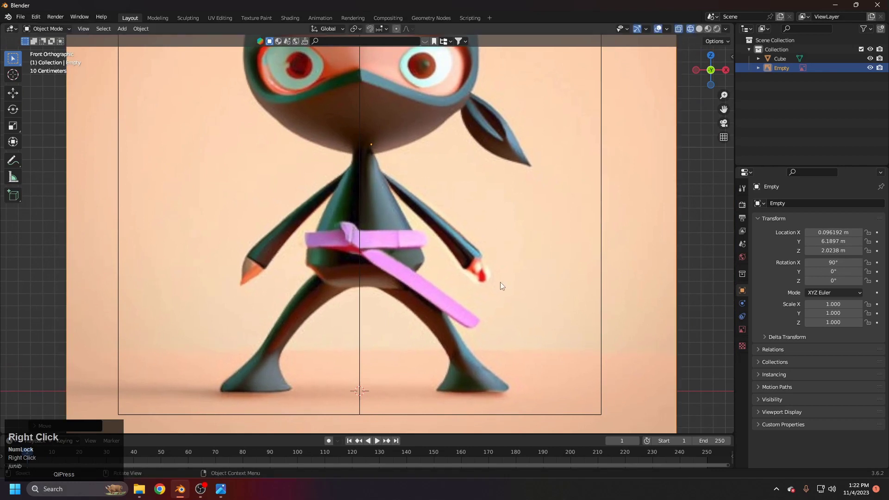
{"action": "middle_click_drag", "start_coordinate": [480, 239], "coordinate": [473, 262], "text": "shift"}
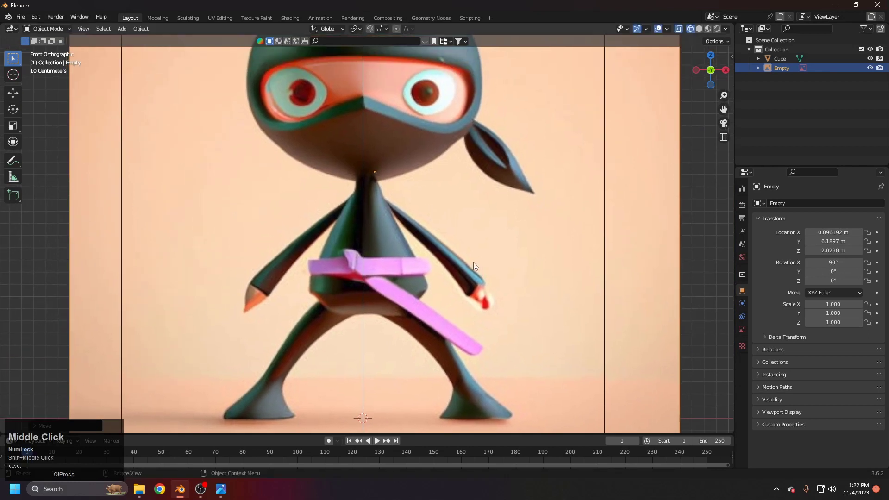
{"action": "middle_click_drag", "start_coordinate": [443, 217], "coordinate": [415, 274], "text": "ctrl"}
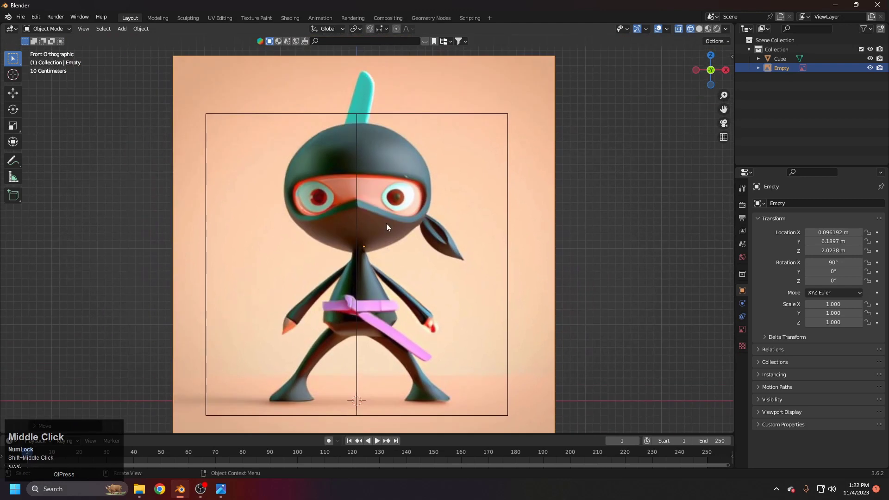
{"action": "scroll", "coordinate": [389, 231], "scroll_direction": "up", "scroll_amount": 5}
{"action": "middle_click", "coordinate": [385, 268]}
{"action": "scroll", "coordinate": [399, 273], "scroll_direction": "down", "scroll_amount": 6}
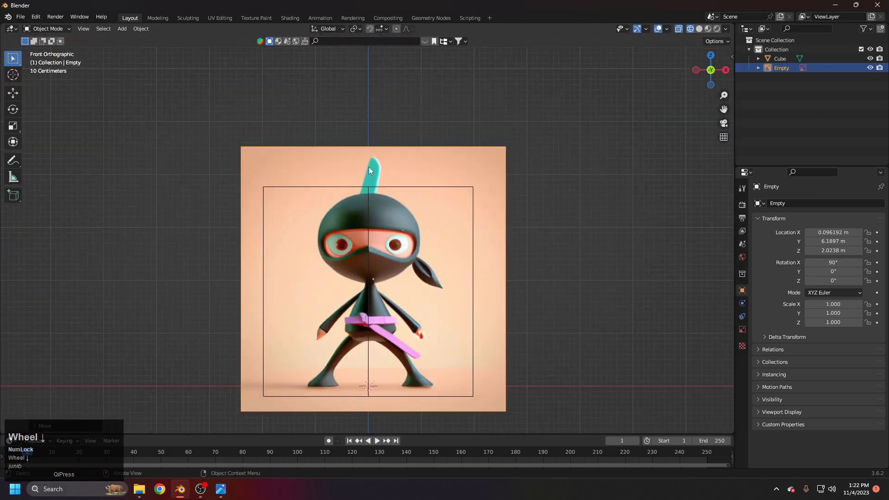
{"action": "middle_click", "coordinate": [431, 318]}
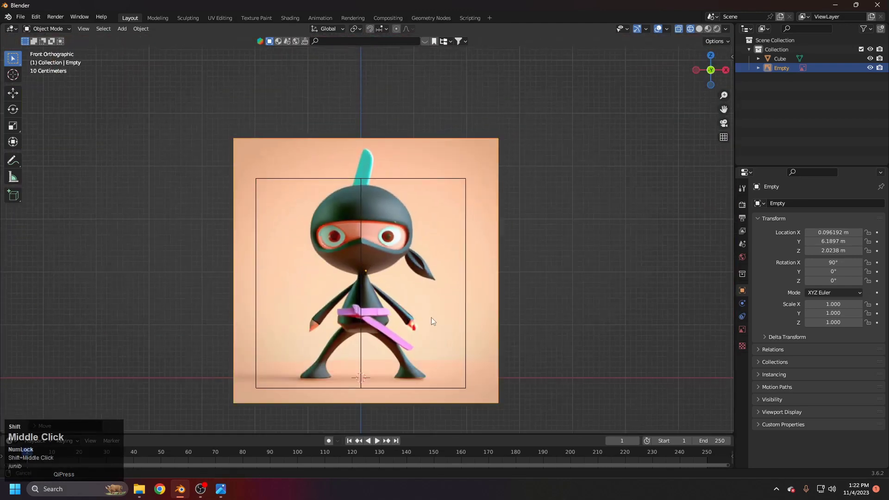
Examine the ninja's face, torso, belt and feet against the cube's centre line and the ground line in front view.
{"action": "scroll", "coordinate": [374, 305], "scroll_direction": "up", "scroll_amount": 3}
{"action": "middle_click_drag", "start_coordinate": [373, 303], "coordinate": [398, 285], "text": "shift"}
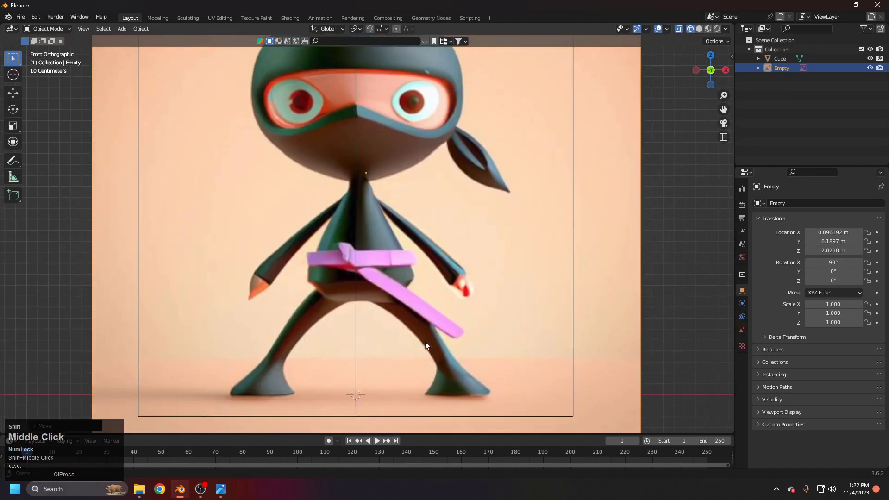
{"action": "middle_click_drag", "start_coordinate": [425, 341], "coordinate": [444, 306], "text": "shift"}
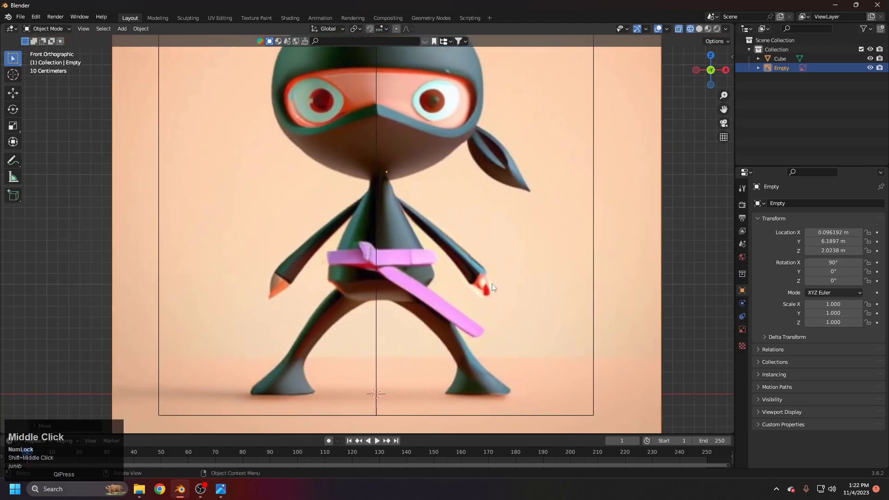
{"action": "middle_click_drag", "start_coordinate": [394, 242], "coordinate": [407, 276], "text": "shift"}
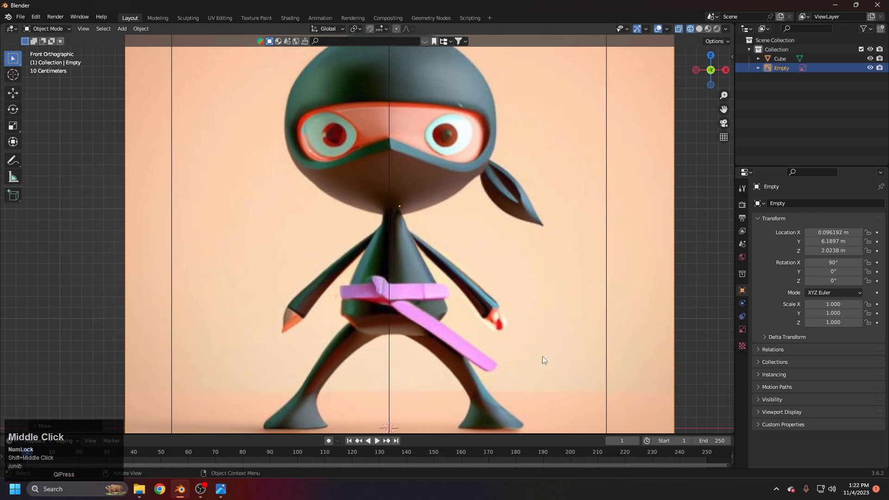
{"action": "scroll", "coordinate": [428, 282], "scroll_direction": "down", "scroll_amount": 2}
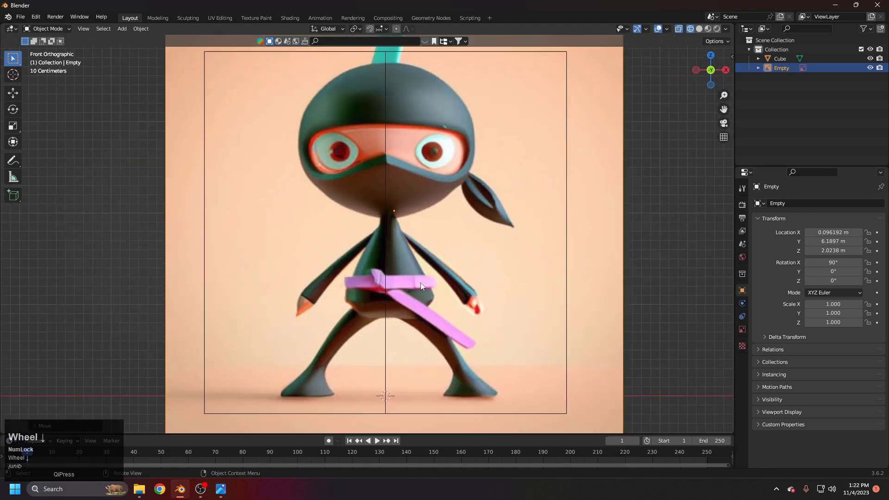
{"action": "middle_click_drag", "start_coordinate": [417, 287], "coordinate": [424, 253], "text": "shift"}
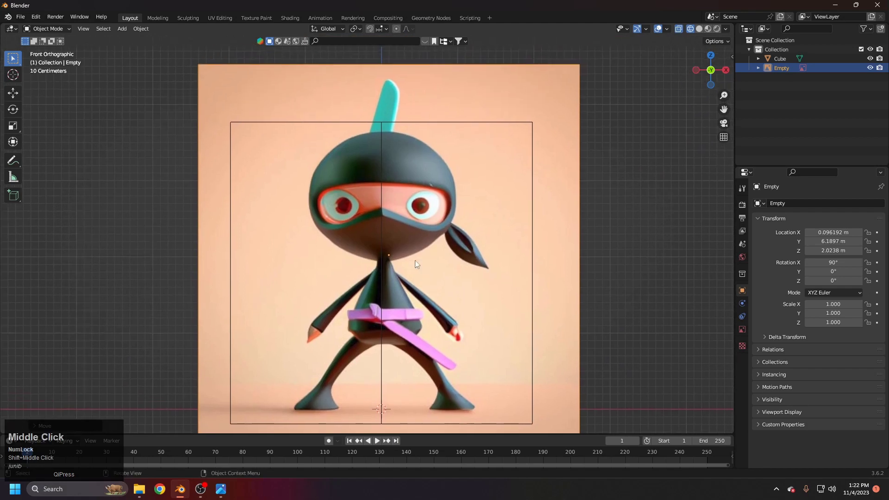
{"action": "scroll", "coordinate": [459, 260], "scroll_direction": "down", "scroll_amount": 3}
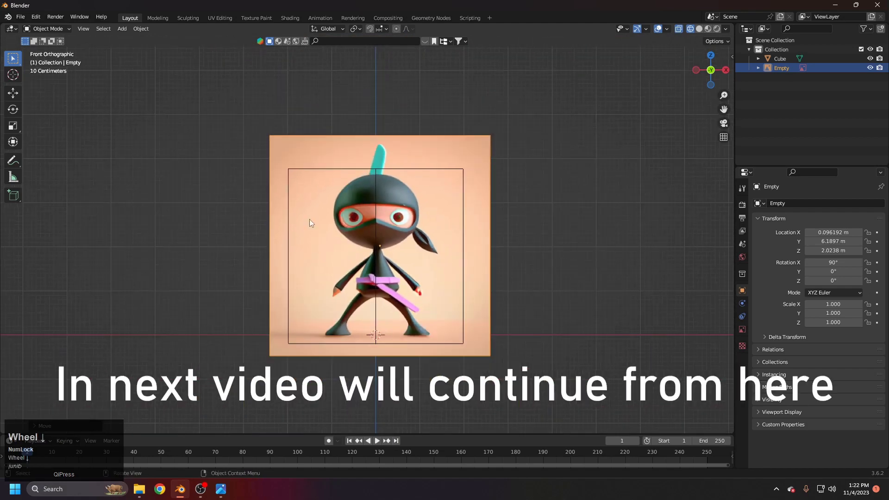
Switch the viewport shading from wireframe to solid to show the guide cube in front of the reference image.
{"action": "middle_click_drag", "start_coordinate": [345, 245], "coordinate": [368, 267]}
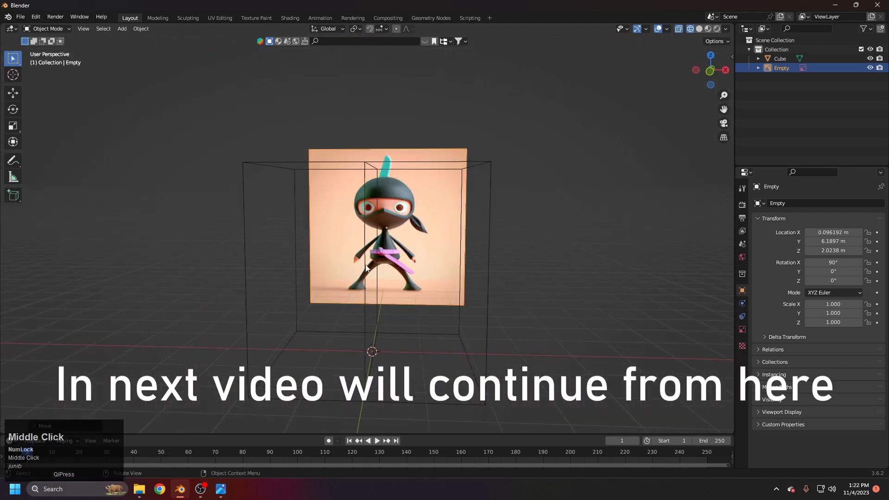
{"action": "key", "text": "z"}
{"action": "scroll", "coordinate": [570, 290], "scroll_direction": "down", "scroll_amount": 6}
{"action": "middle_click_drag", "start_coordinate": [376, 224], "coordinate": [431, 227]}
Delete the guide cube and return to the front orthographic view of the reference image.
{"action": "left_click", "coordinate": [377, 277]}
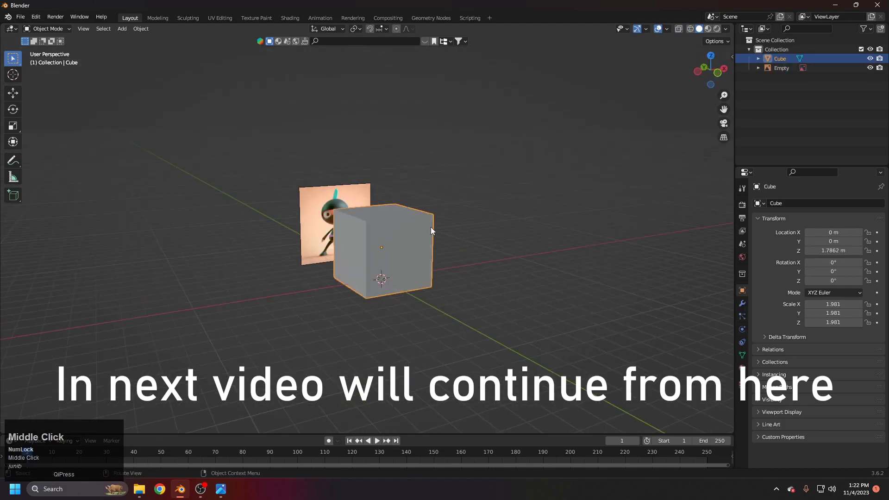
{"action": "key", "text": "x"}
{"action": "key", "text": "1"}
{"action": "scroll", "coordinate": [413, 252], "scroll_direction": "up", "scroll_amount": 4}
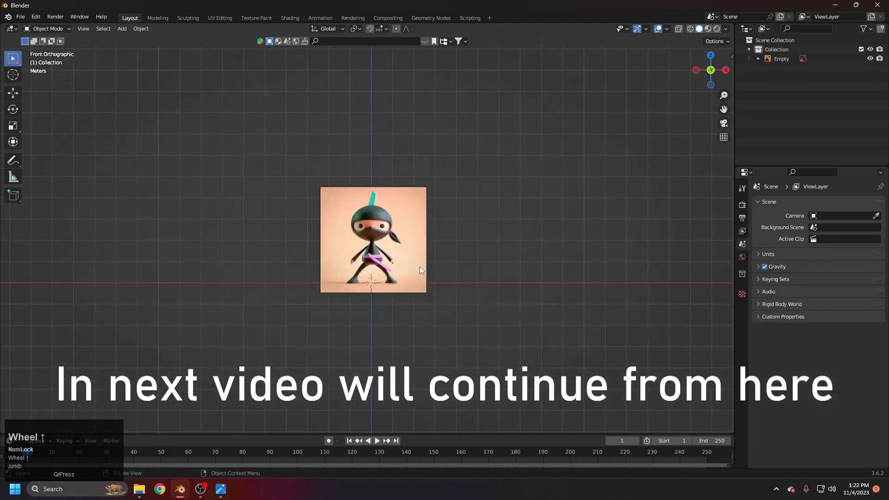